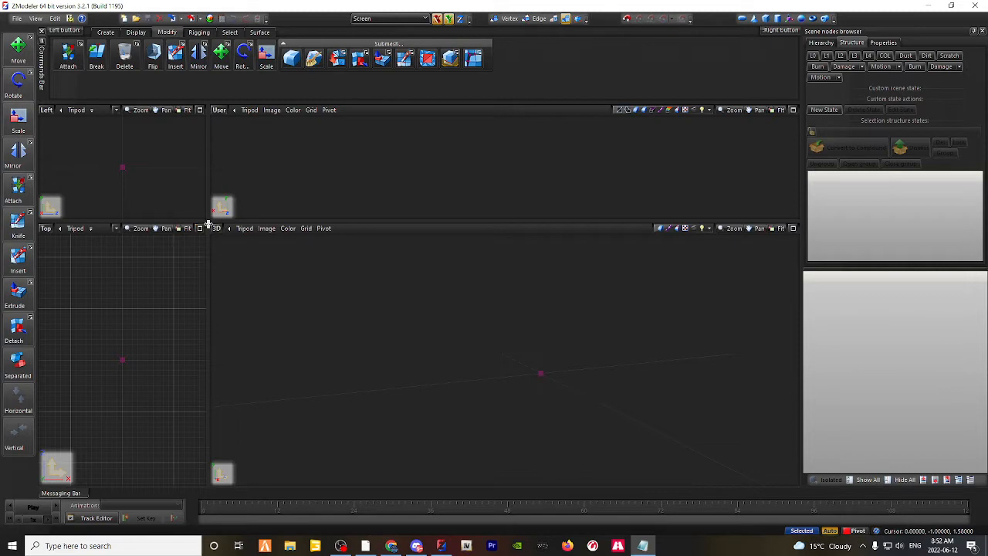
Step: Open the 2010 Ford F-150 model from the Ford folder and show its L0 level of detail
left_click_drag(207, 223, 380, 93)
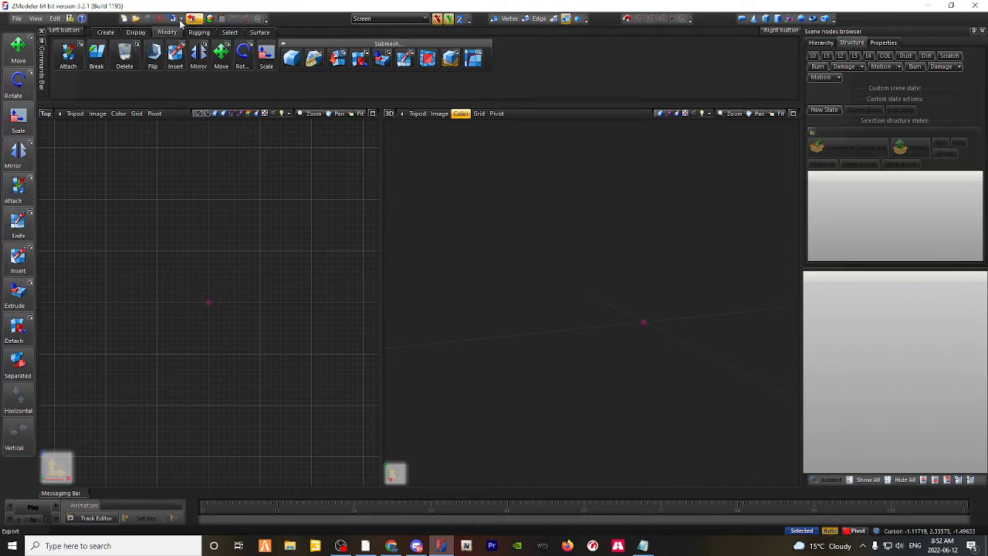
left_click(15, 21)
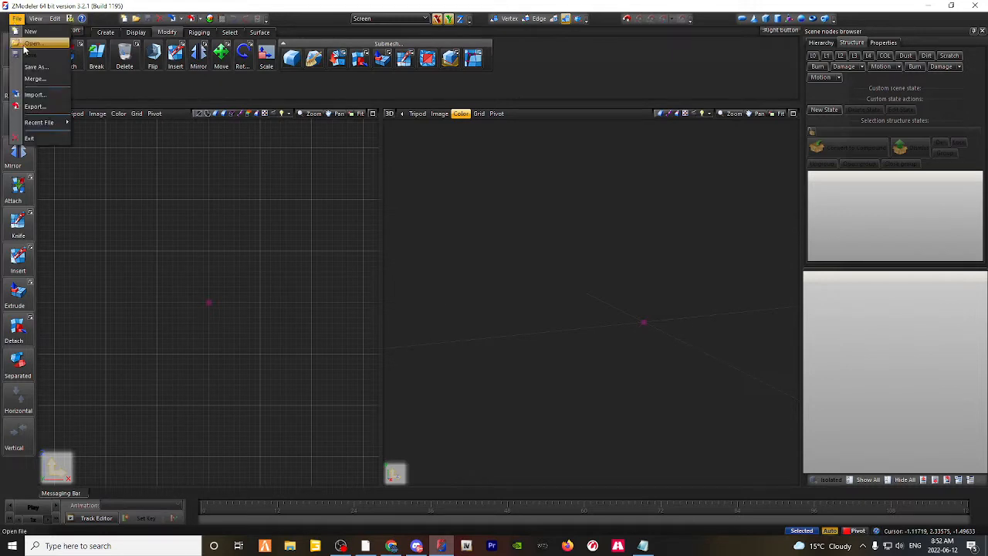
left_click(33, 43)
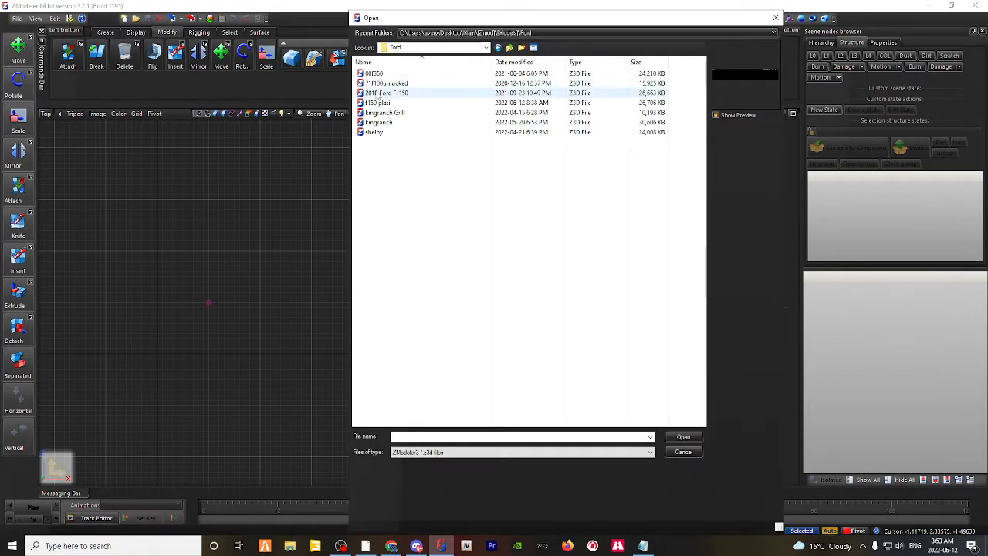
double_click(425, 92)
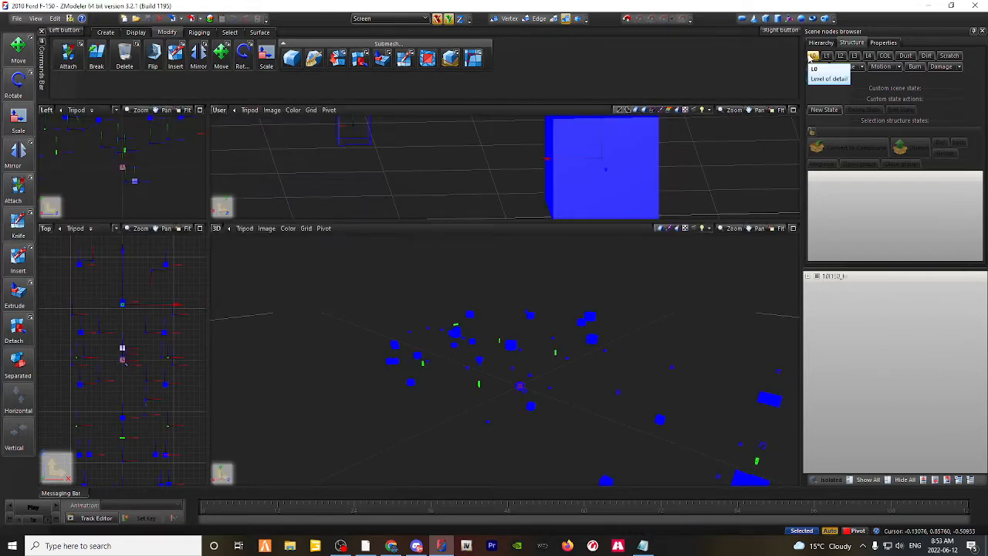
left_click(812, 56)
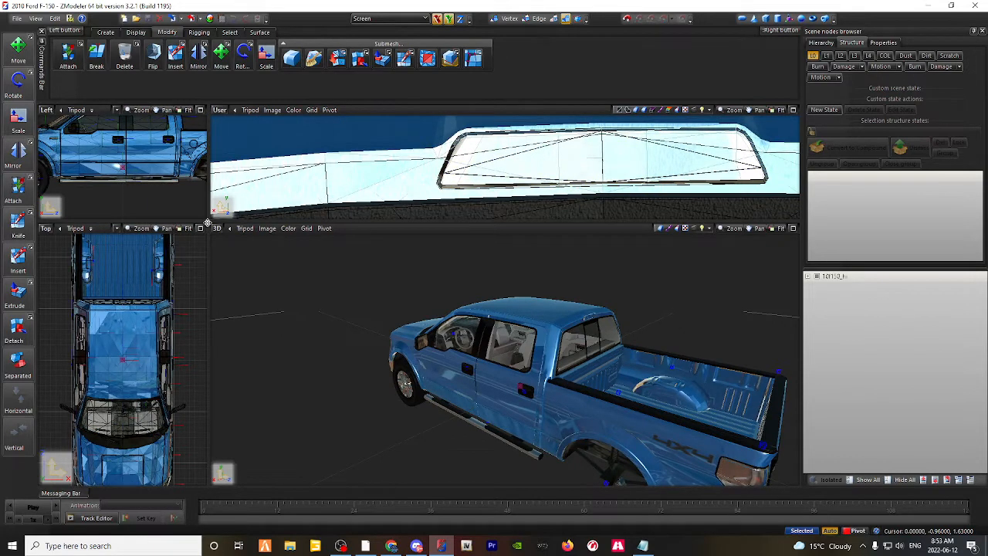
Step: Enlarge the lower two viewports to a side-by-side layout and change the Top viewport to the Left view
left_click_drag(209, 223, 375, 99)
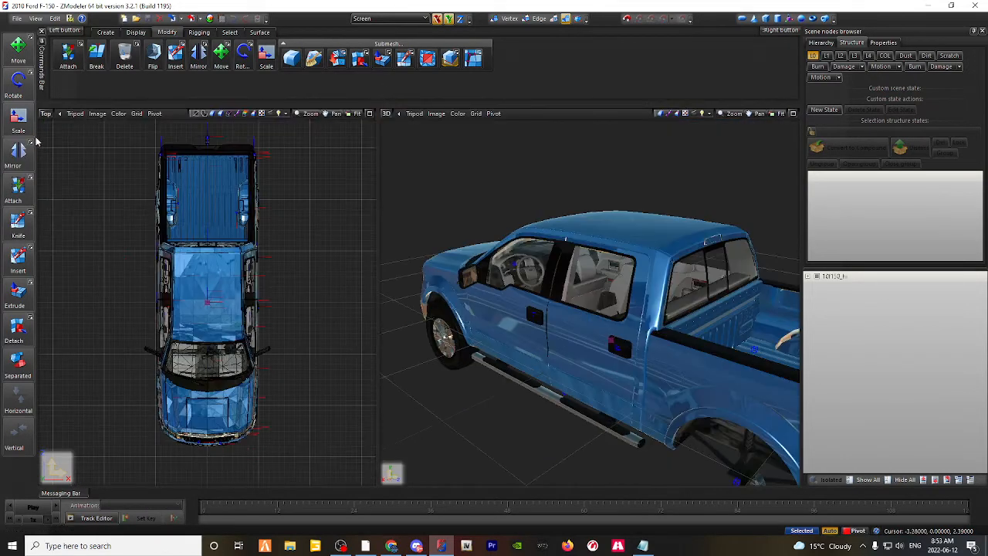
left_click(47, 113)
left_click(60, 149)
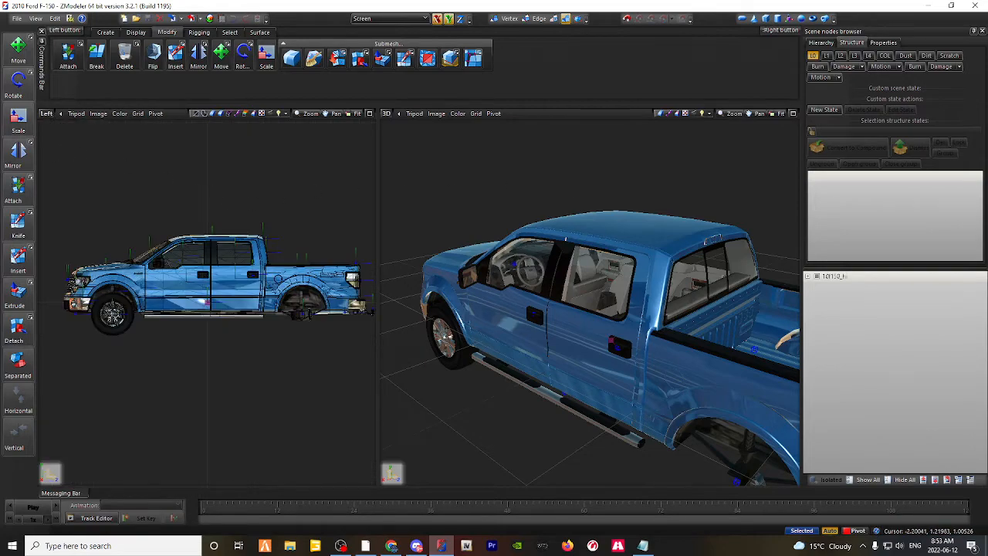
middle_click_drag(599, 284, 631, 285)
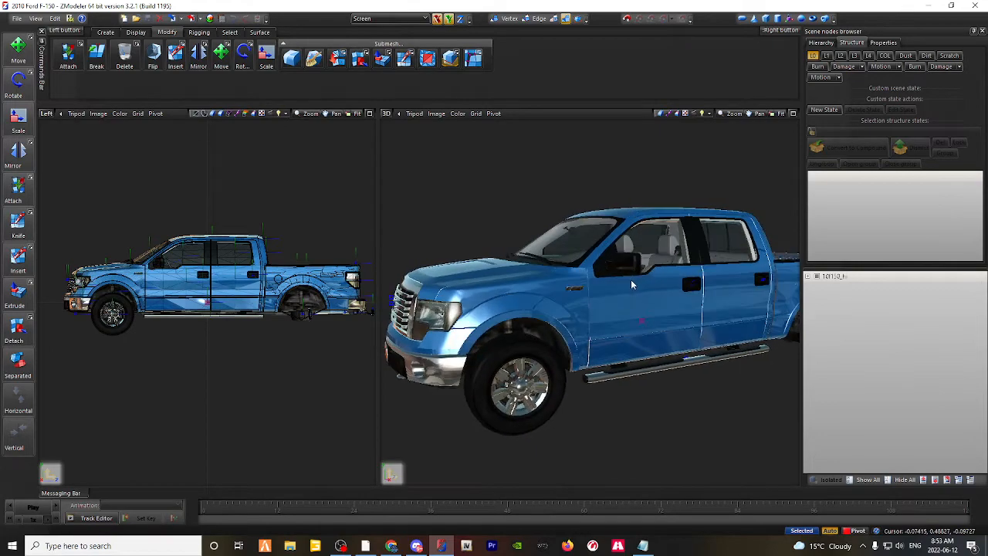
middle_click_drag(525, 257, 529, 344)
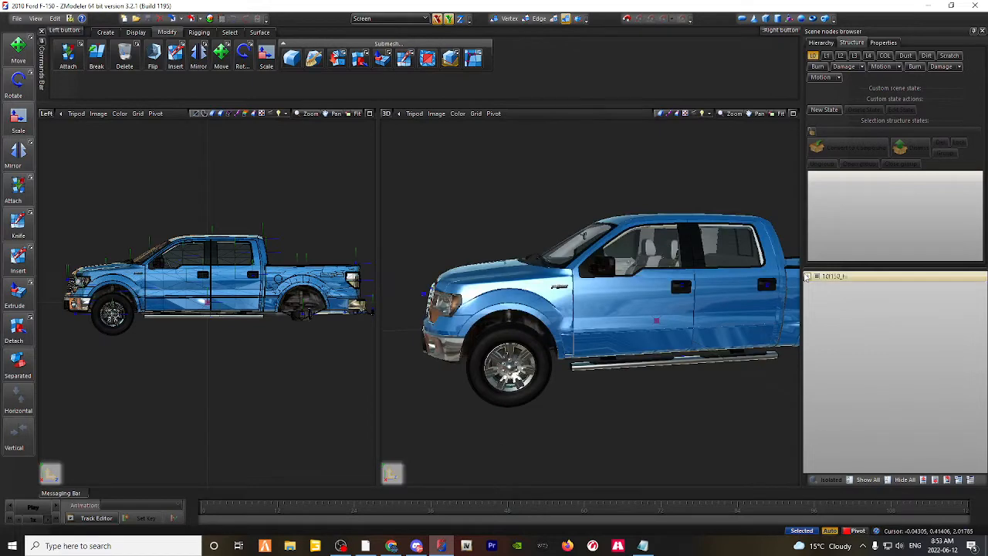
Step: Delete the four wheel nodes, wheel_lf, wheel_rf, wheel_rr and wheel_lr, from the truck's chassis hierarchy
left_click(815, 286)
scroll(854, 409, "down", 8)
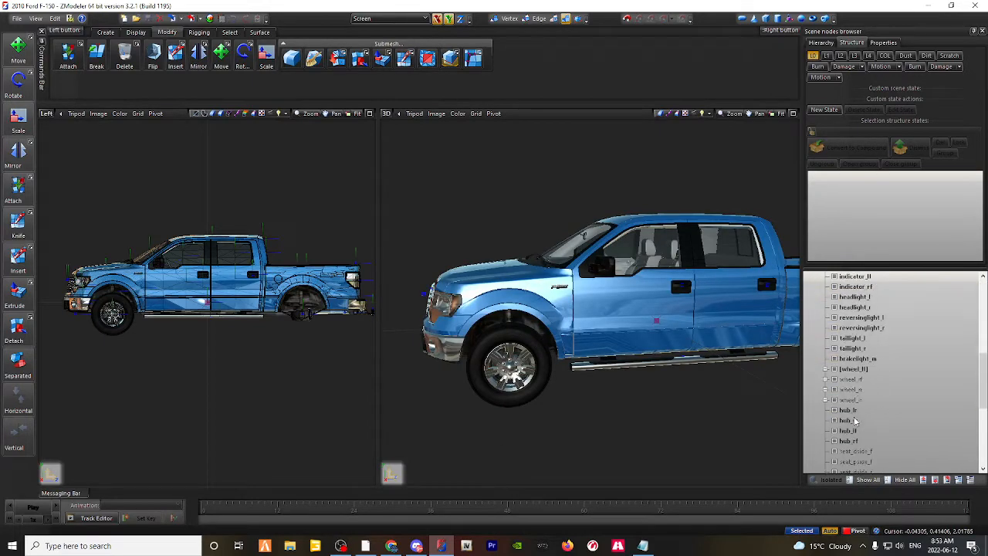
left_click(853, 368)
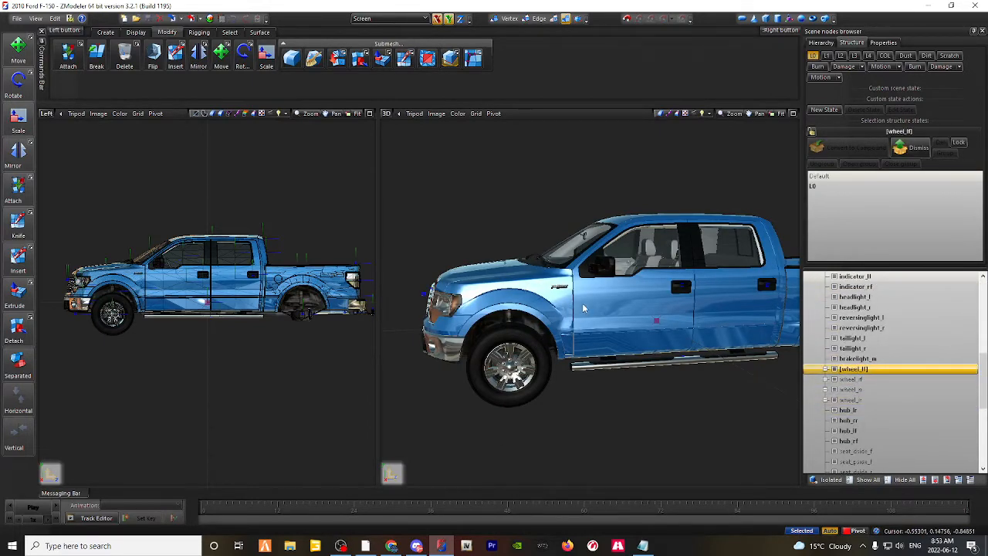
middle_click_drag(584, 308, 636, 312)
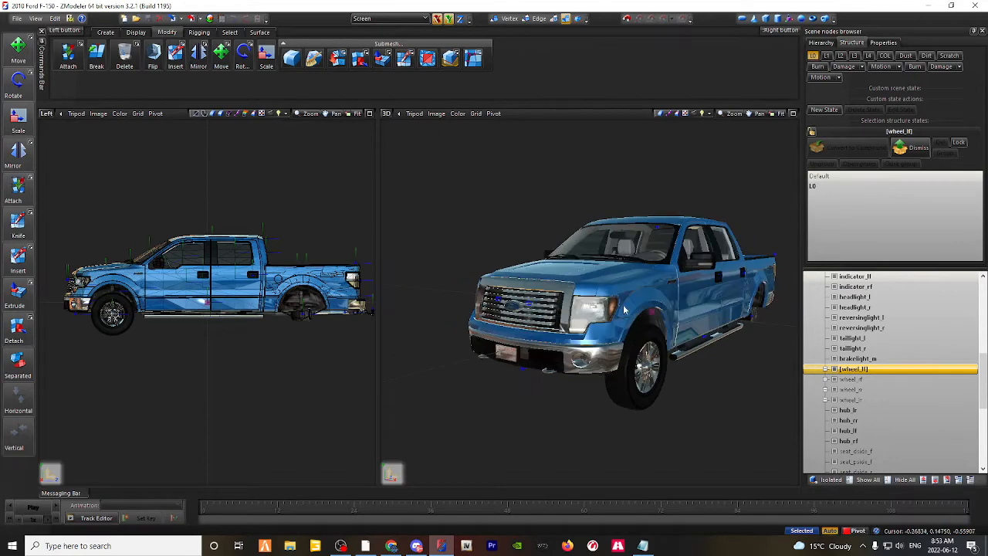
left_click(846, 400, "shift")
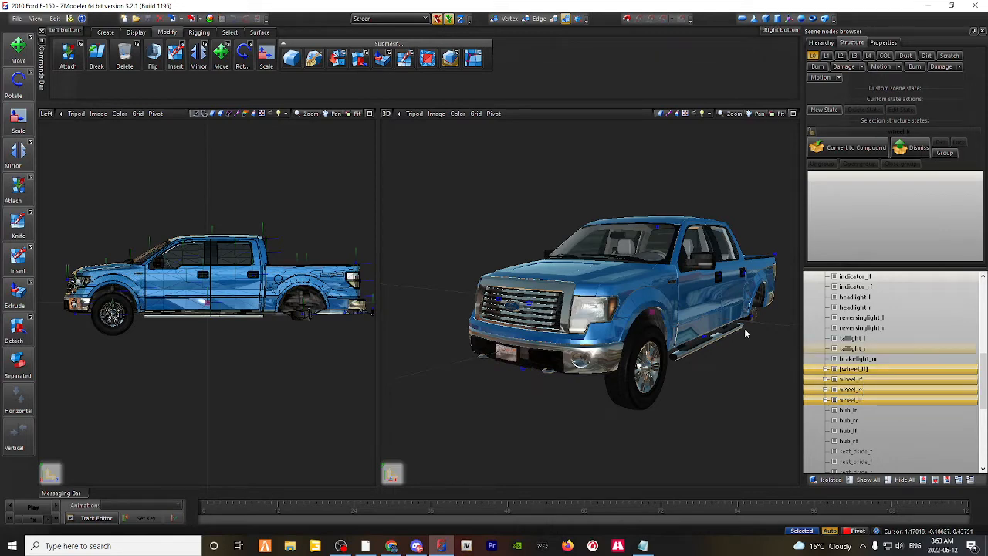
middle_click_drag(744, 327, 693, 328)
left_click(858, 370)
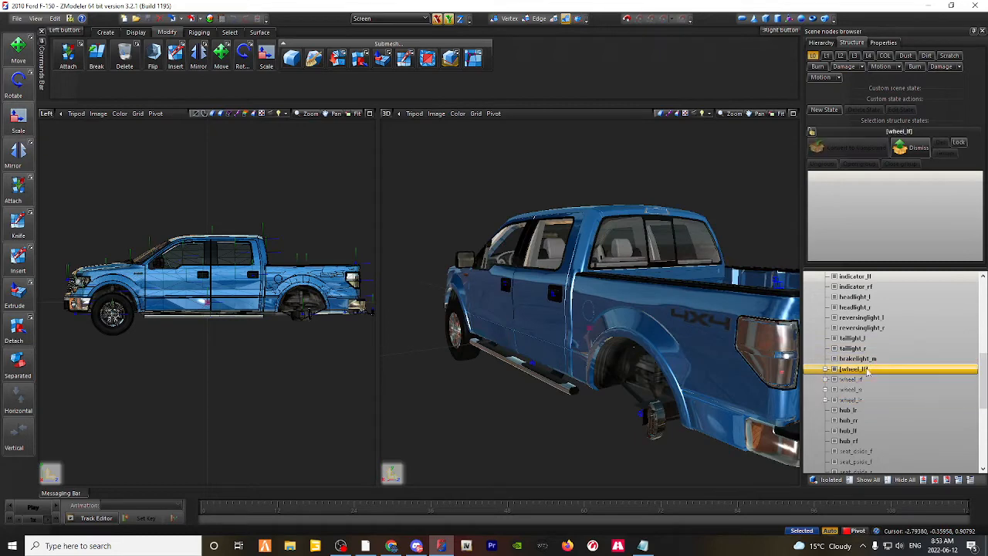
left_click(849, 400, "shift")
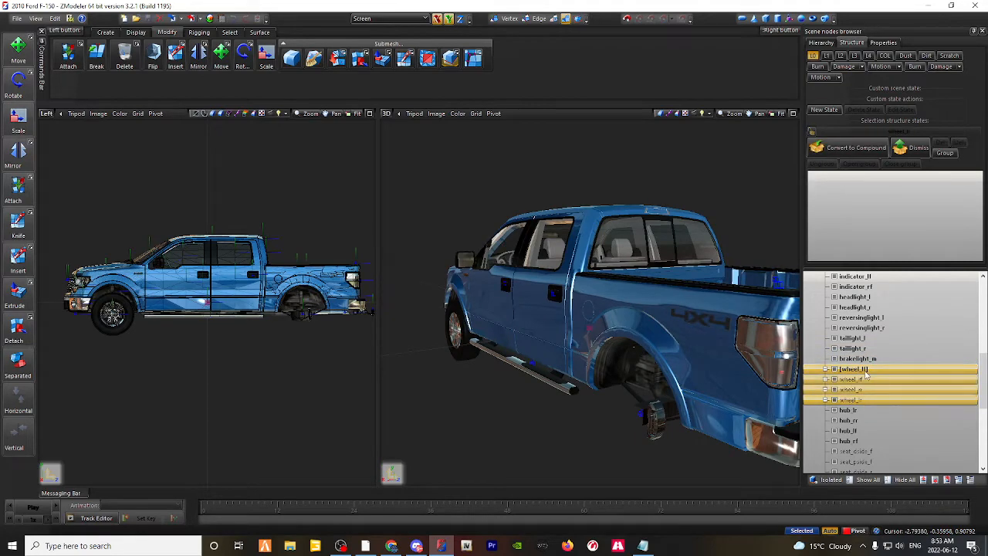
right_click(878, 373)
mouse_move(895, 389)
left_click(956, 402)
Step: Start a merge into the truck scene and load the first model file in the [Speekers] folder
middle_click_drag(533, 239, 584, 235)
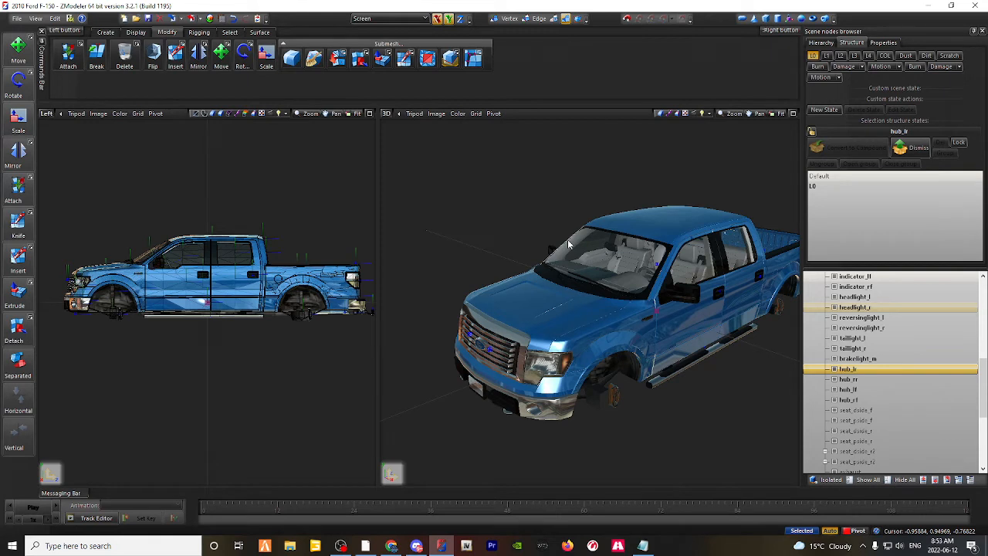
scroll(592, 356, "up", 4)
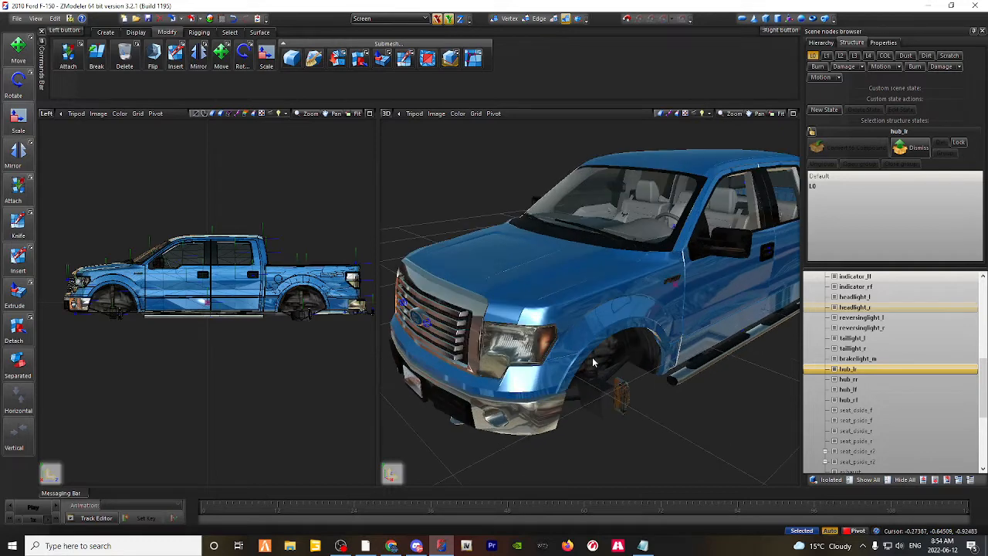
left_click(16, 18)
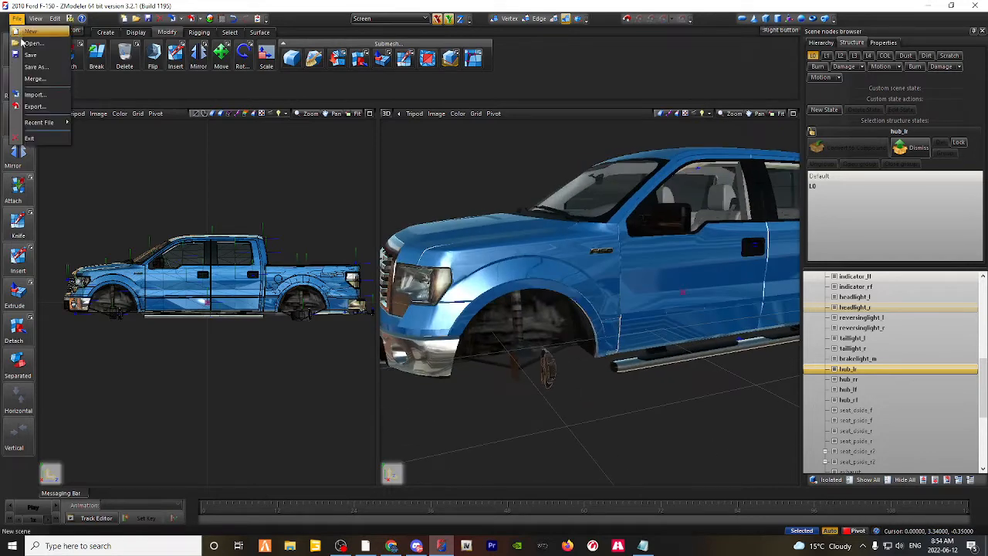
left_click(31, 81)
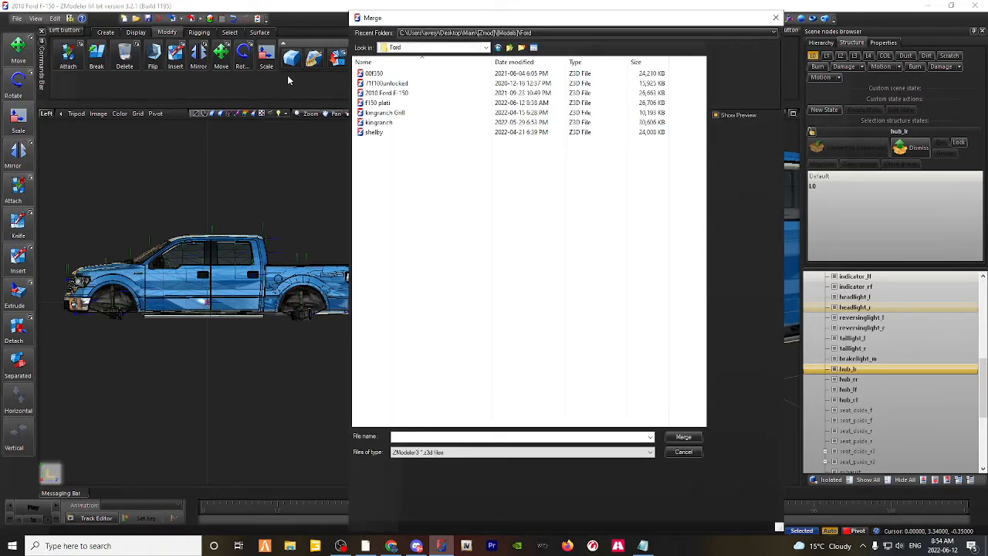
left_click(440, 47)
left_click(429, 148)
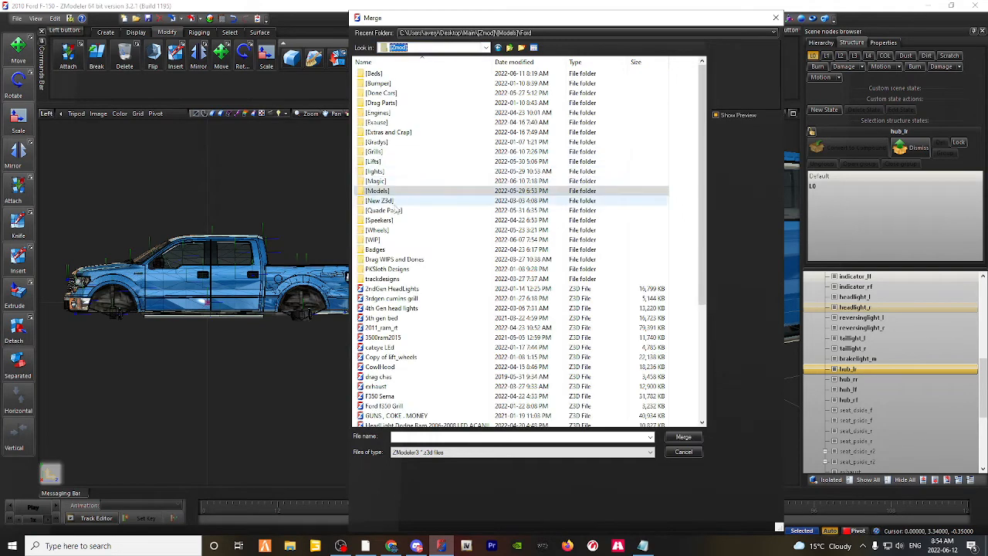
double_click(386, 223)
double_click(409, 77)
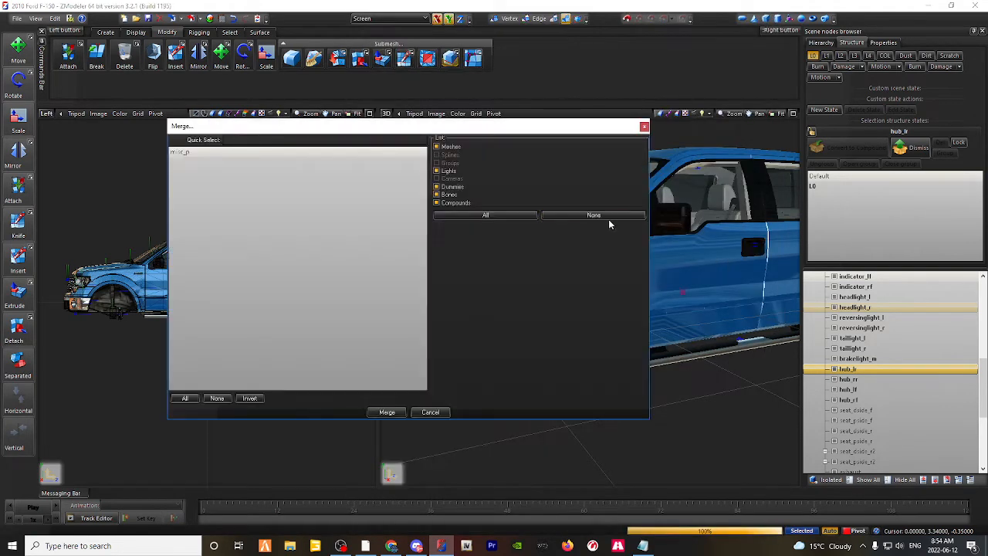
Step: Merge the misc_p object into the truck scene and show the L0 level of detail again
left_click(184, 398)
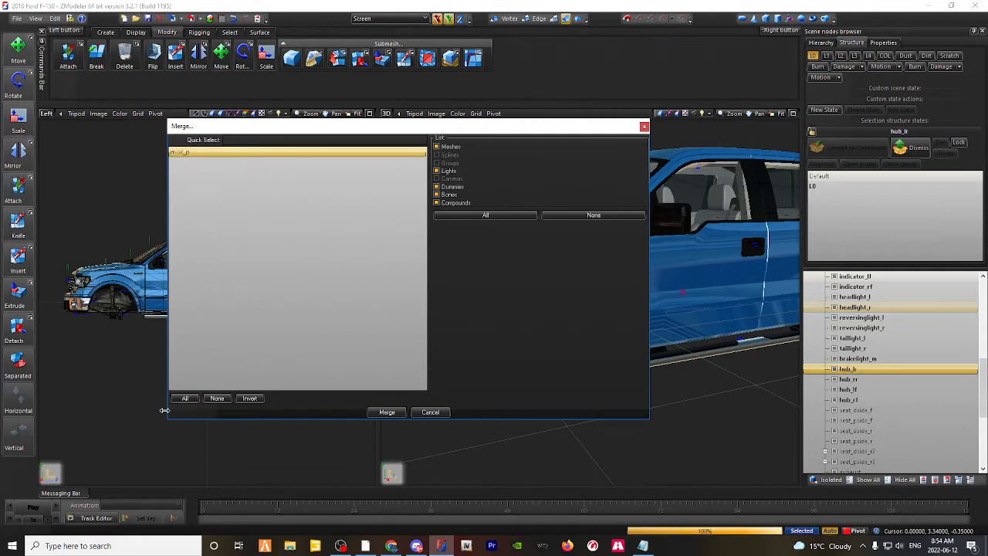
left_click(217, 398)
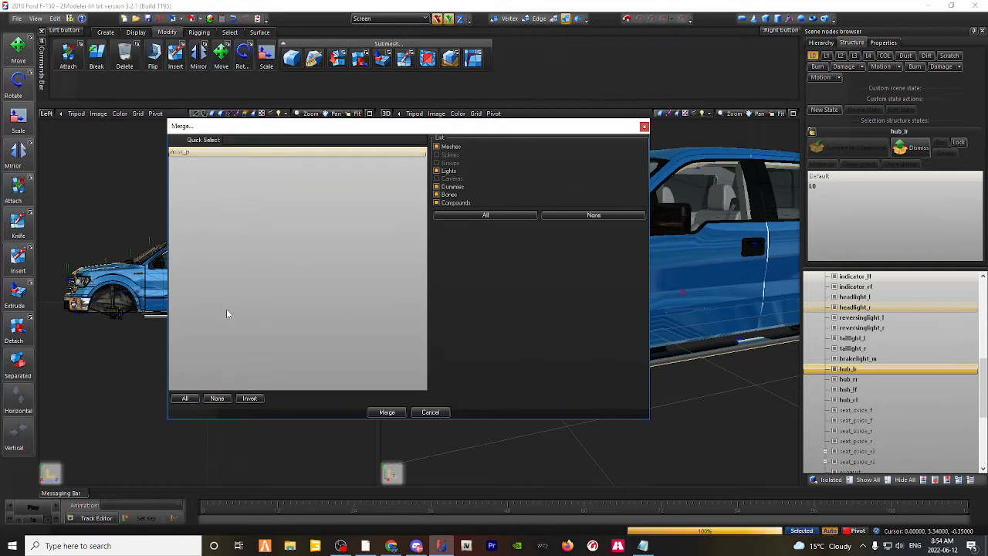
left_click(196, 154)
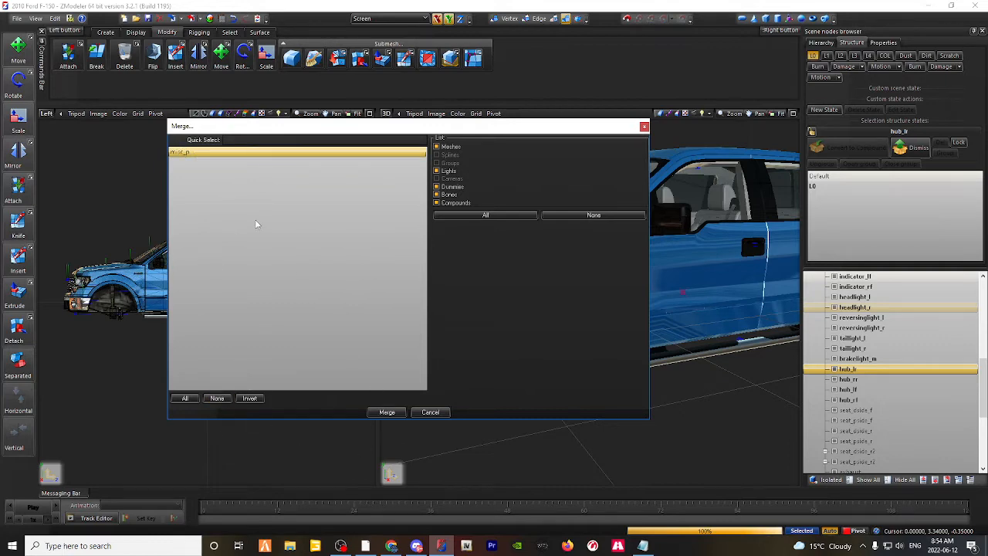
left_click(392, 412)
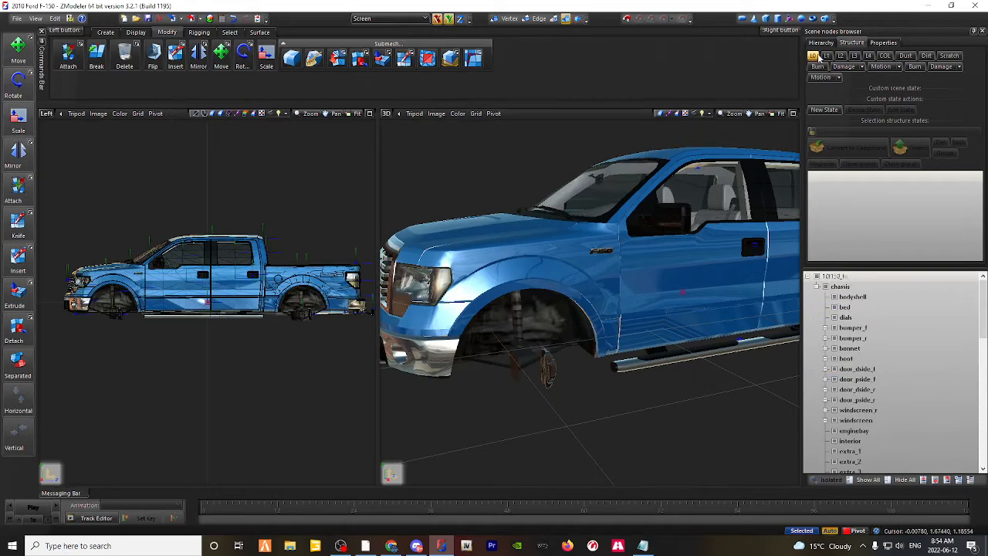
left_click(814, 57)
left_click(814, 57)
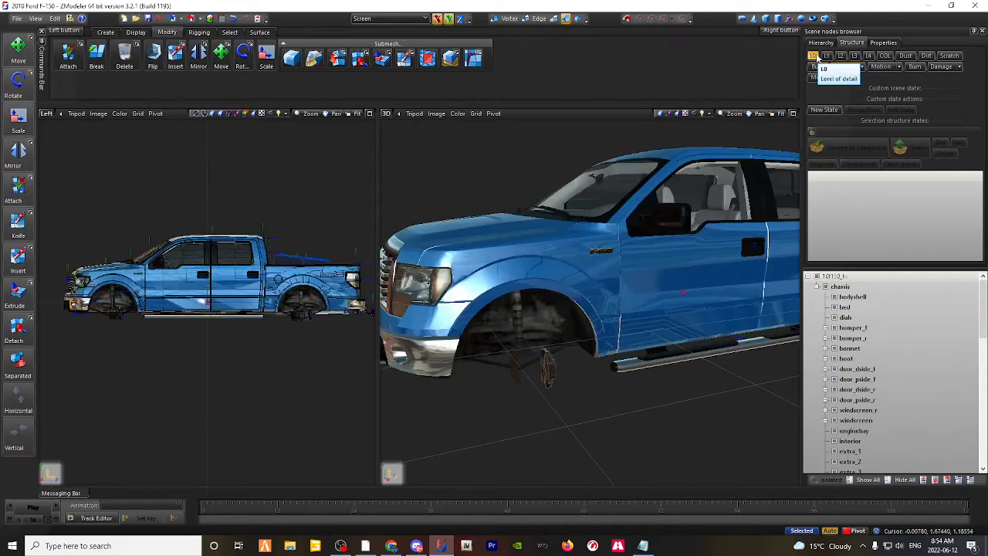
Step: Switch the Left viewport to the Top view and frame the speaker box in the truck bed
middle_click_drag(681, 258, 483, 319)
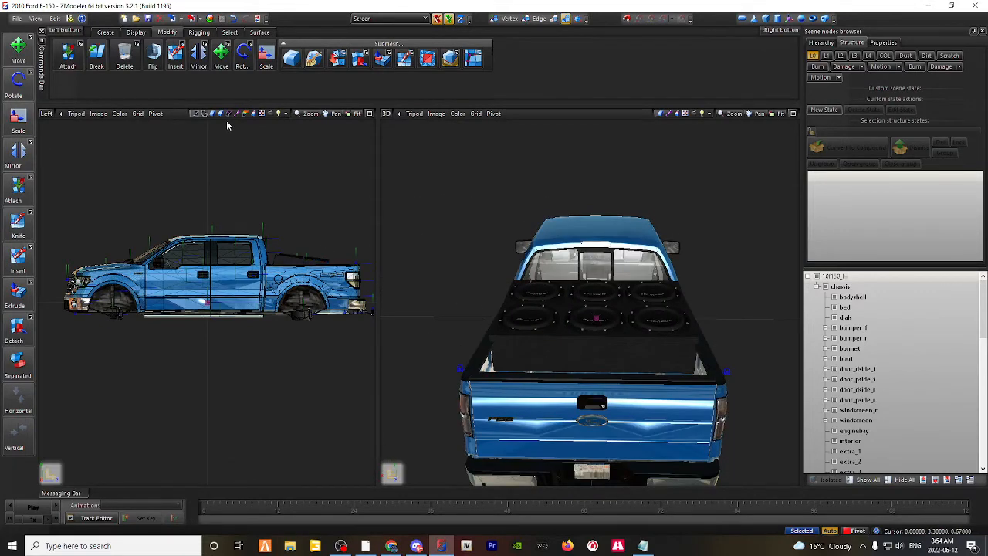
left_click(46, 113)
left_click(60, 162)
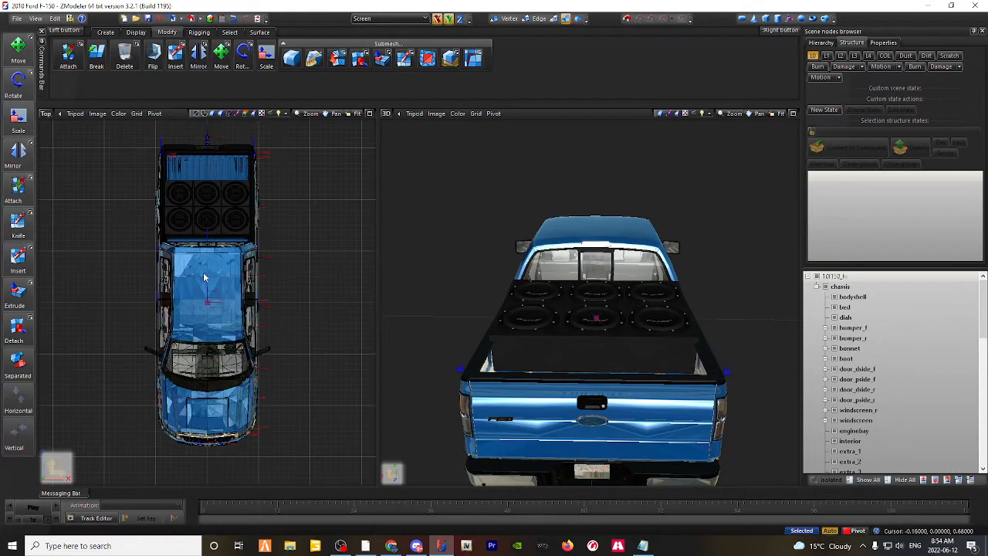
scroll(186, 198, "up", 1)
middle_click_drag(185, 201, 196, 338)
scroll(896, 414, "down", 13)
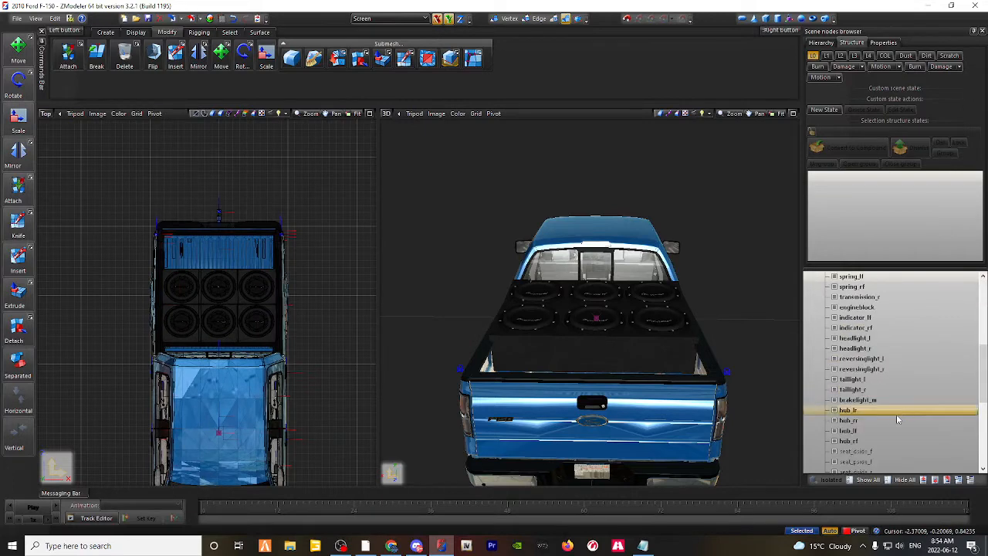
Step: Select the misc_p speaker box and move it slightly closer to the cab in the Top view
left_click(849, 419)
mouse_move(598, 292)
middle_mouse_down()
mouse_move(595, 279)
mouse_move(604, 291)
middle_mouse_up()
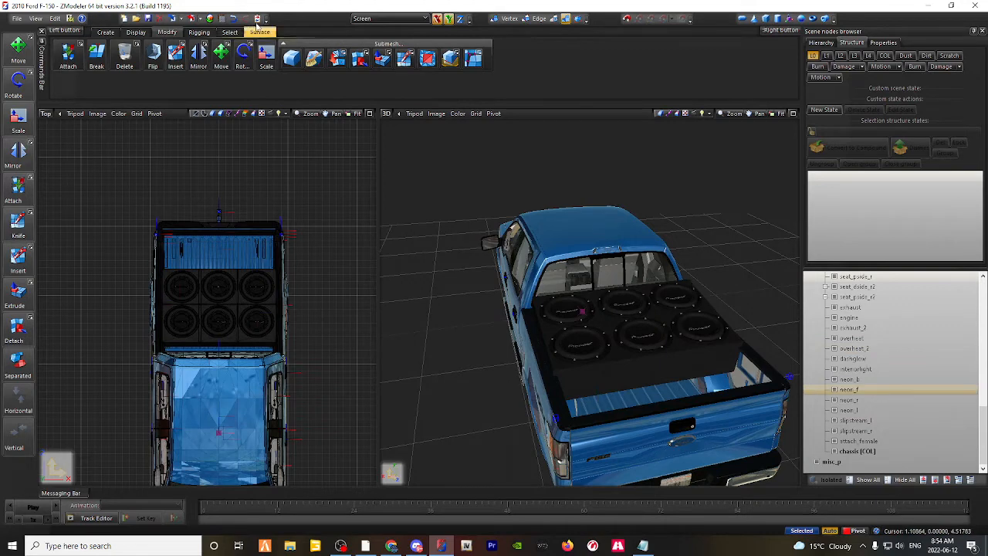
middle_click_drag(540, 236, 589, 257)
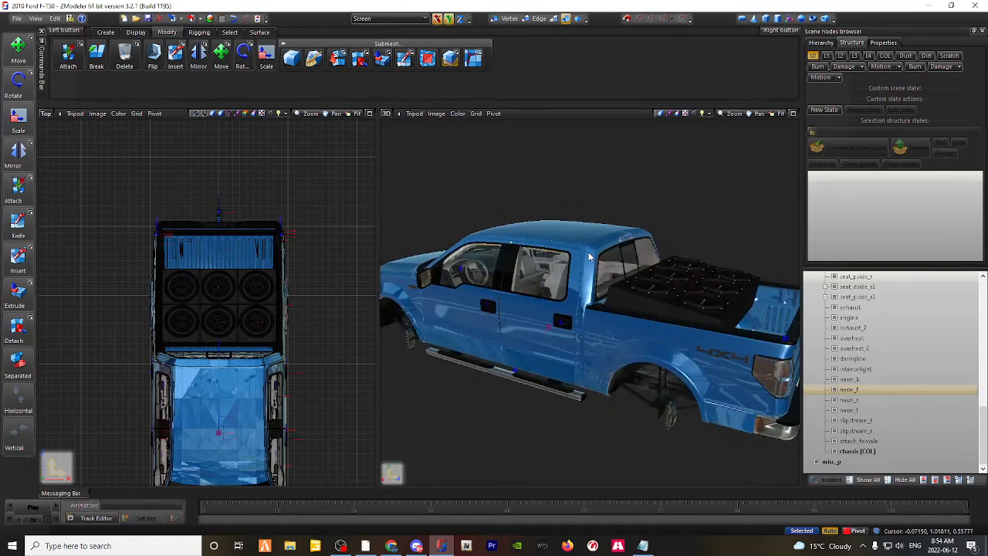
middle_click_drag(691, 402, 662, 400)
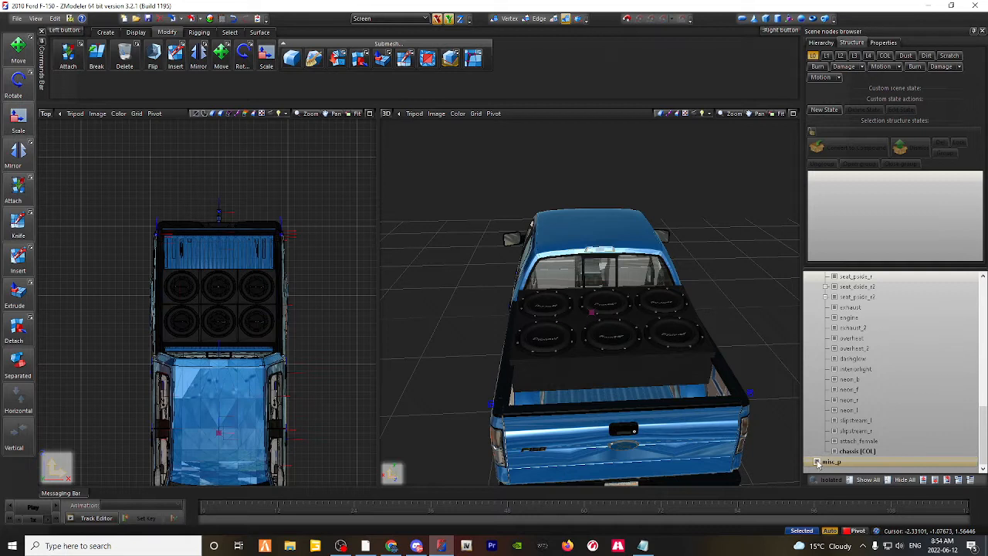
left_click(816, 461)
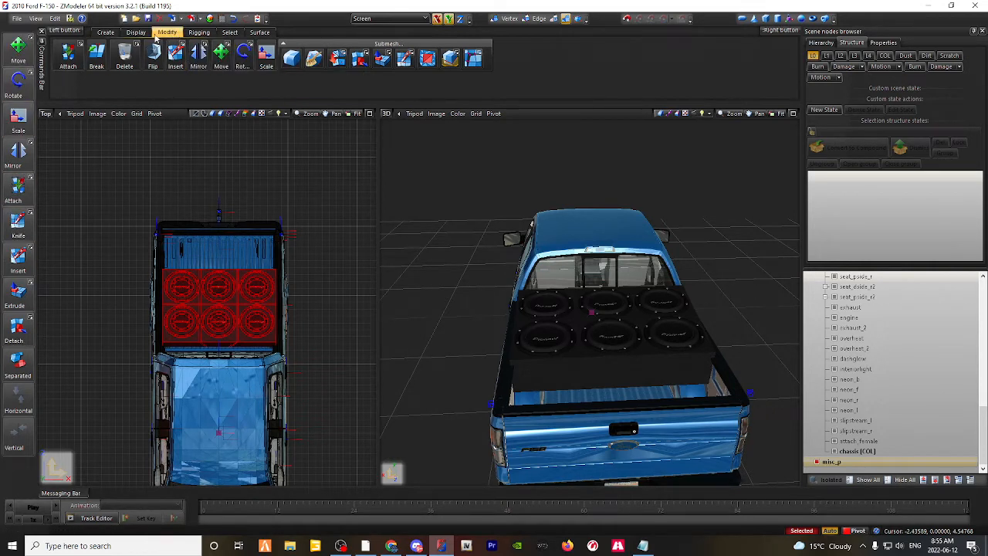
left_click(24, 48)
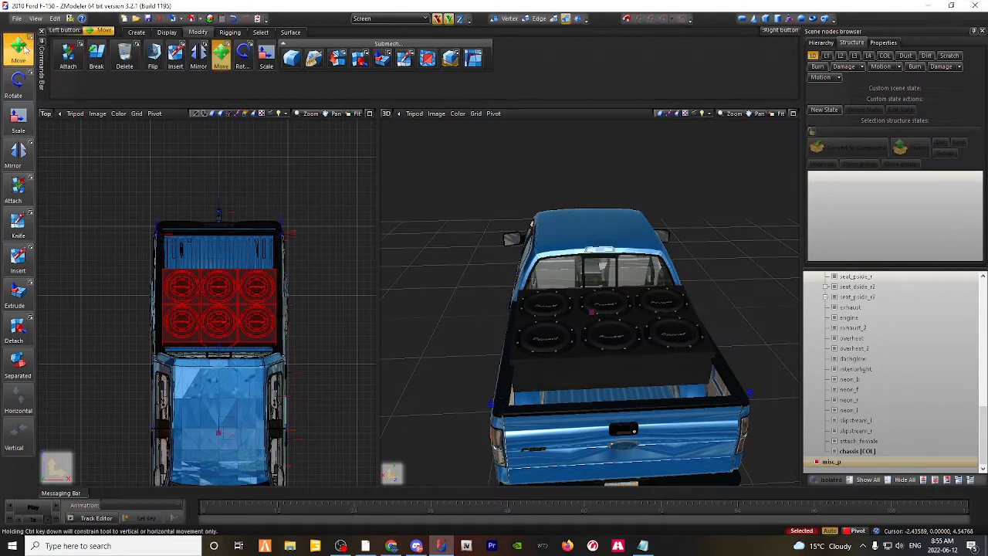
middle_click_drag(601, 313, 620, 308)
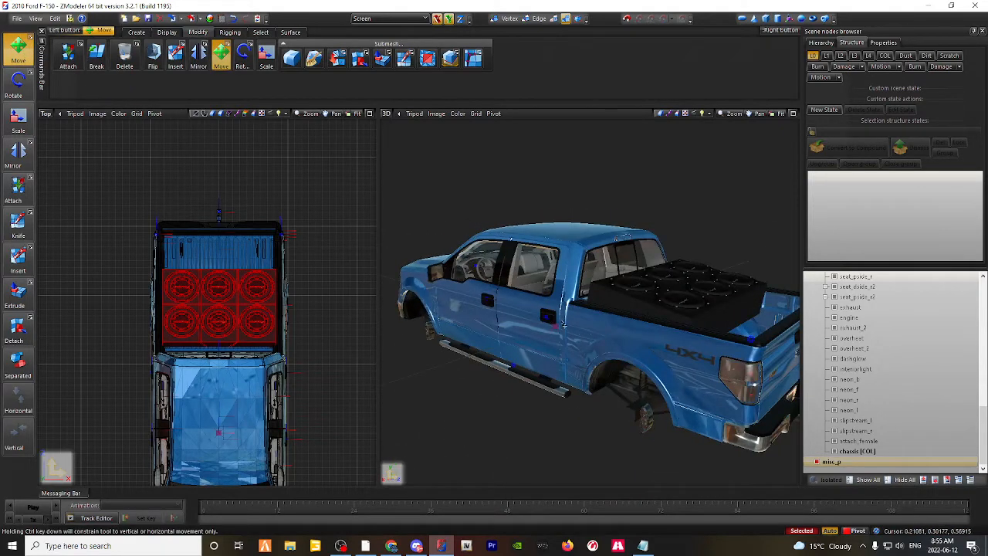
mouse_move(205, 320)
left_mouse_down()
mouse_move(179, 300)
mouse_move(204, 327)
mouse_move(203, 286)
mouse_move(204, 328)
left_mouse_up()
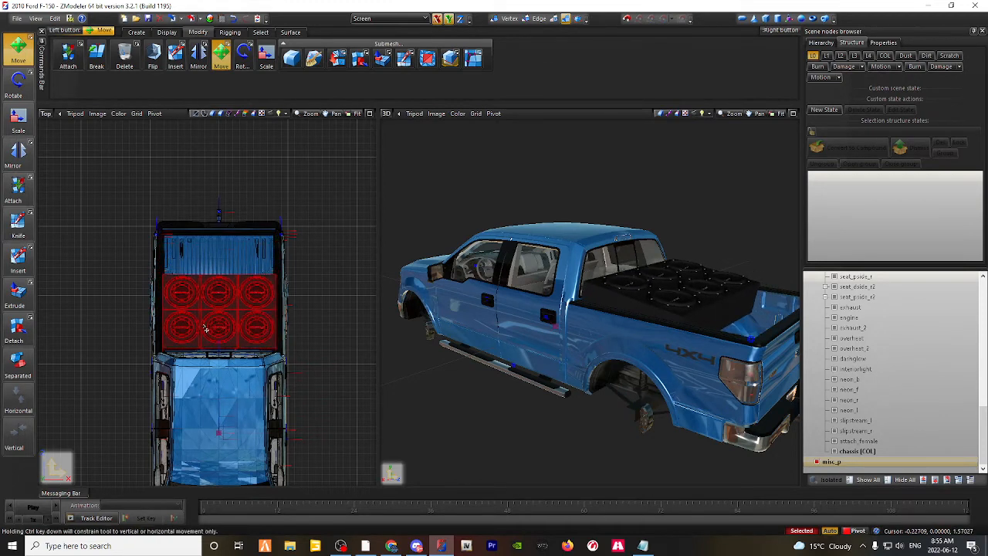
Step: Nudge the speaker box sideways with movement limited to the X axis and lengthwise limited to the Y axis to align it in the bed
left_click(449, 20)
left_click(449, 19)
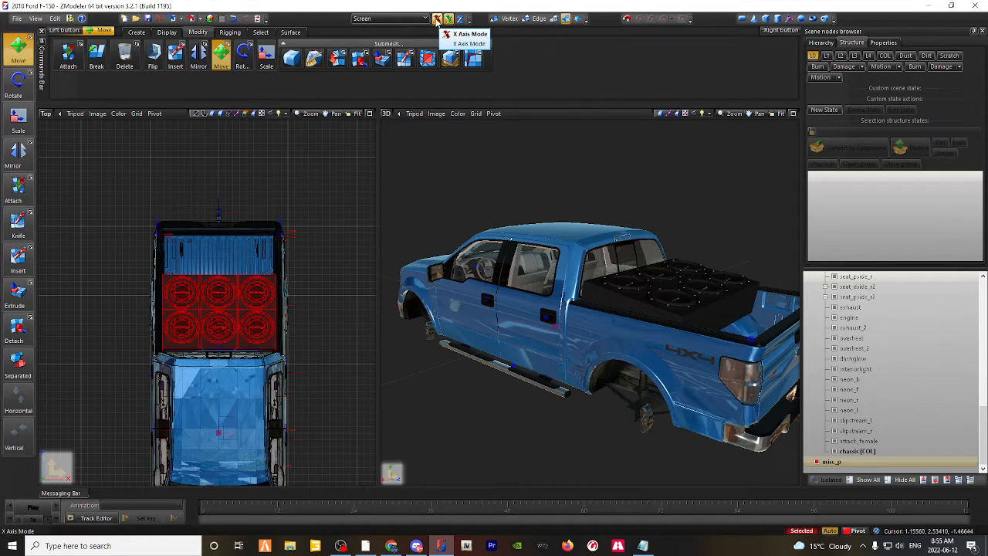
left_click(448, 18)
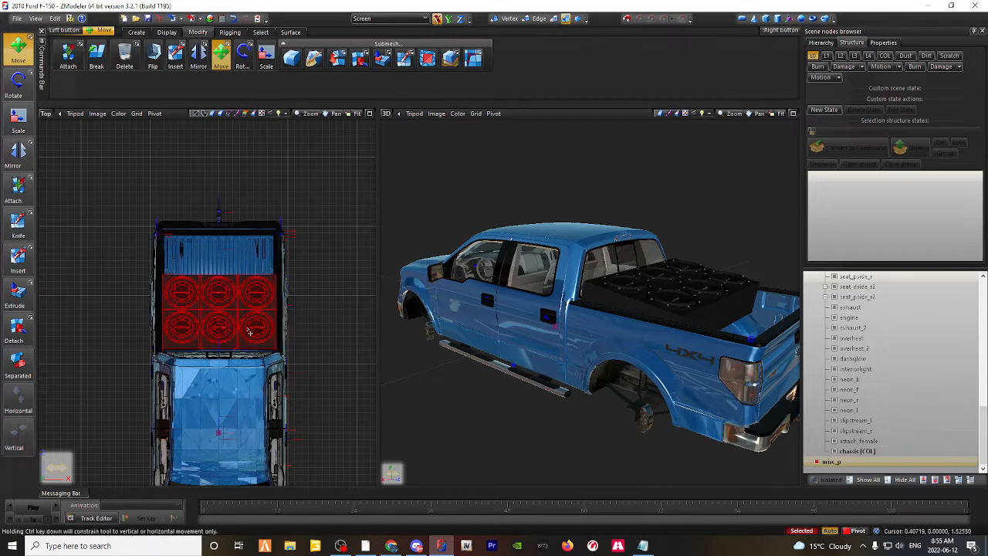
left_click_drag(227, 317, 227, 194)
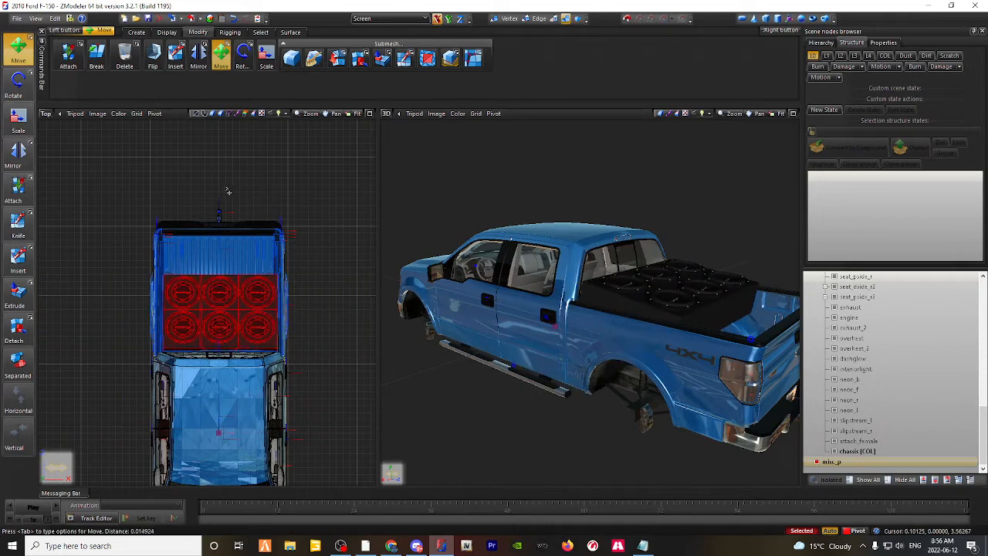
left_click(437, 18)
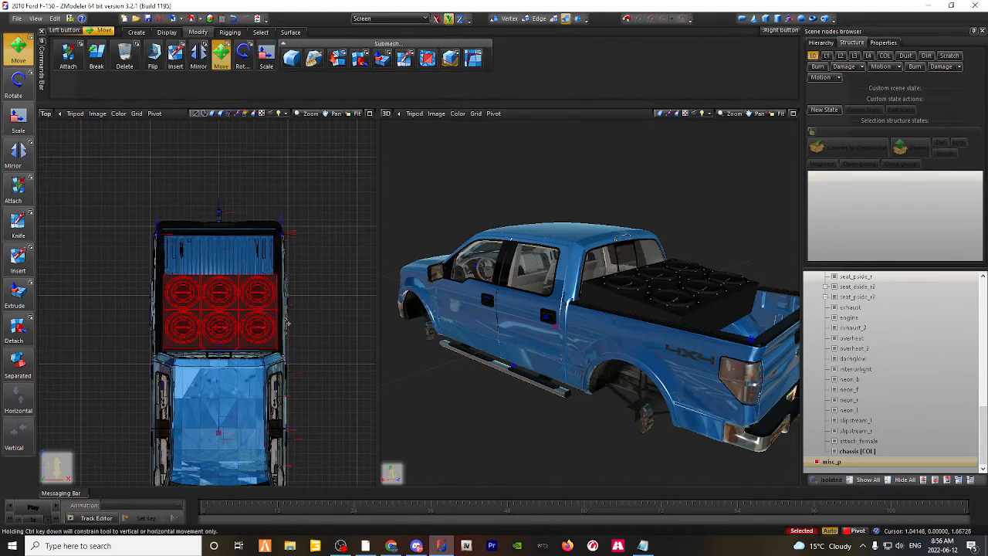
left_click_drag(240, 314, 274, 334)
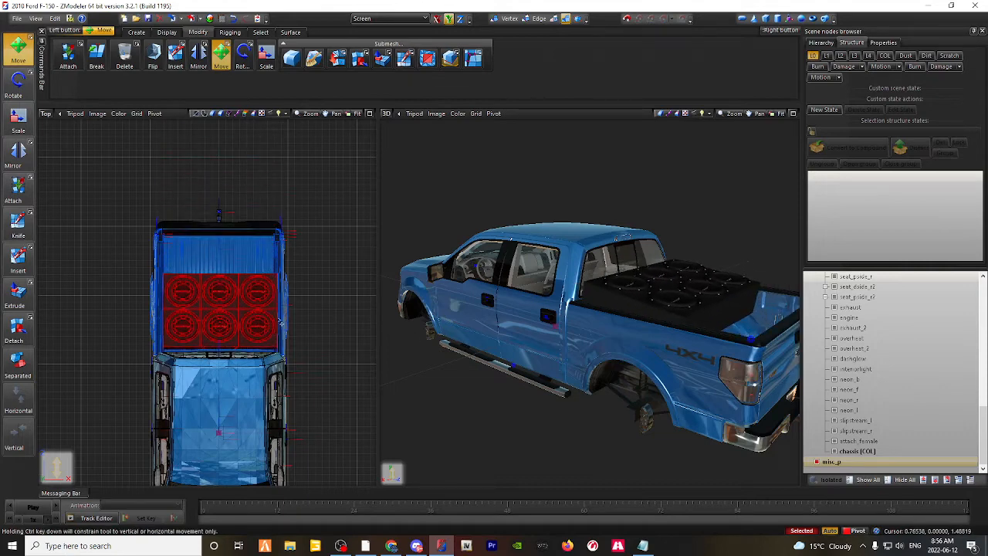
Step: Move the speaker box along the Z axis only until it sits lower in the truck bed
left_click(462, 23)
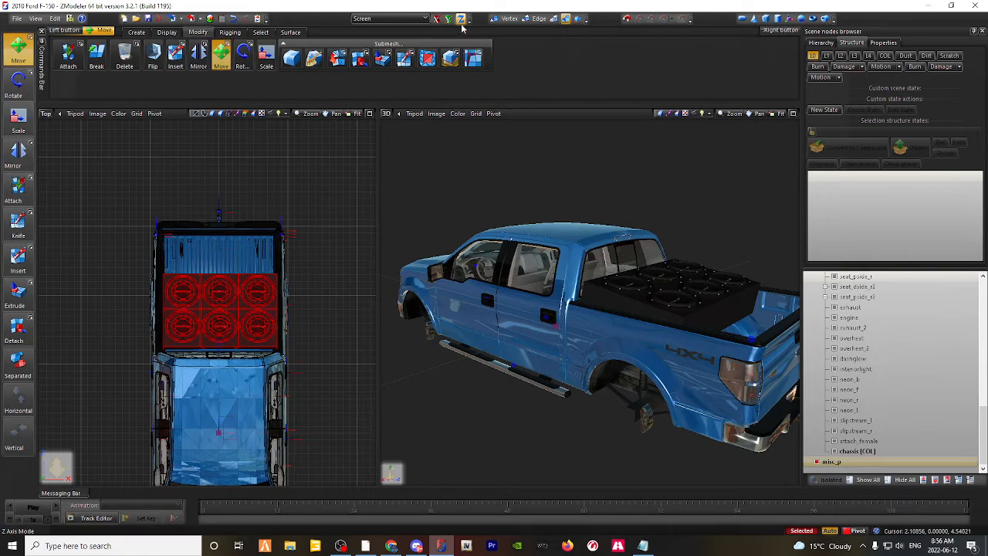
left_click_drag(232, 323, 236, 222)
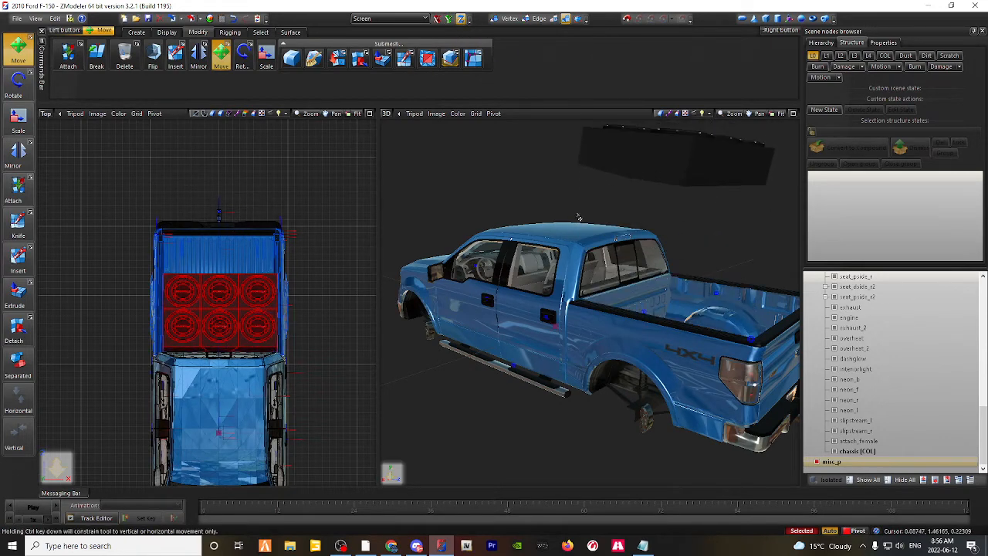
middle_click_drag(687, 141, 667, 146)
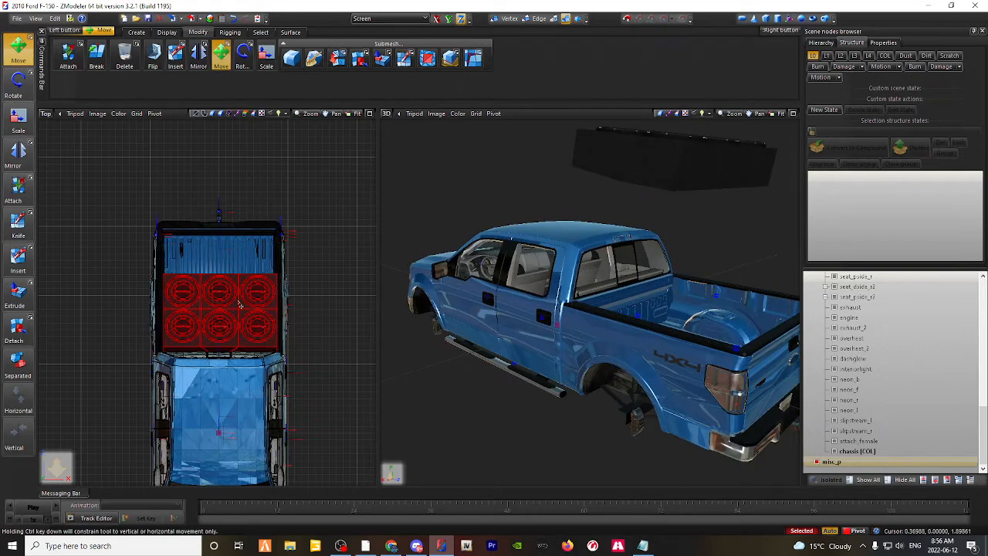
left_click_drag(239, 305, 274, 407)
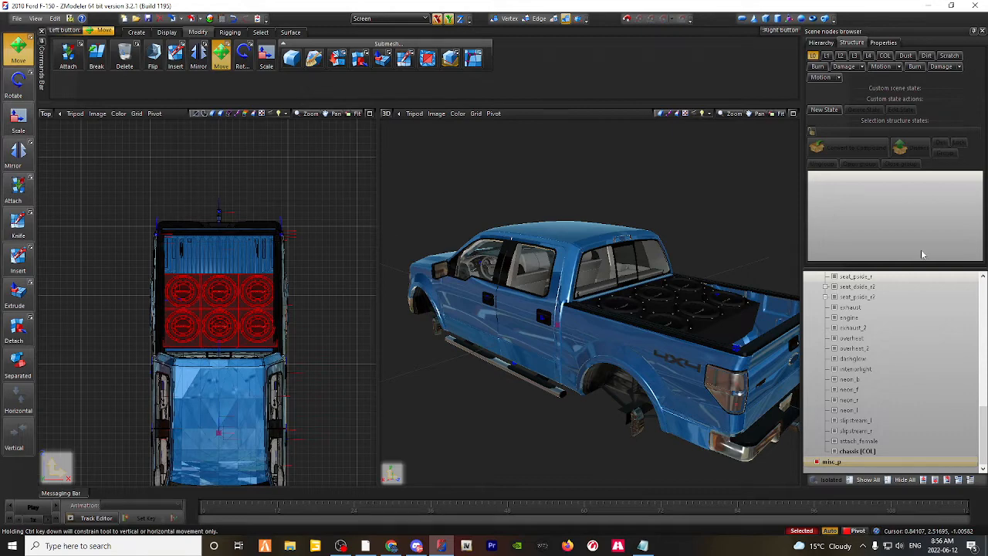
middle_click_drag(687, 223, 662, 230)
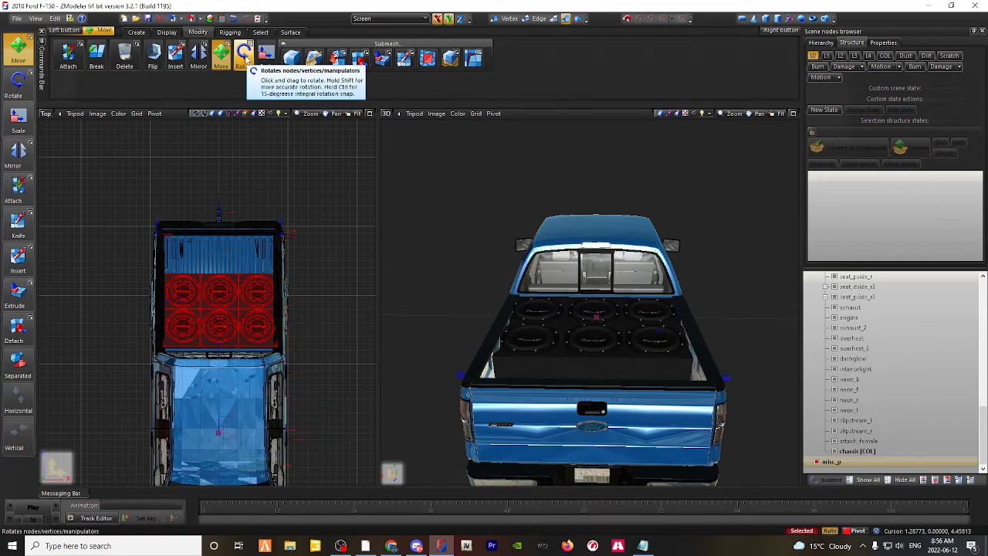
Step: Try to rotate the speaker box freehand in the Top view and move it back over the bed, and undo these changes
left_click(244, 58)
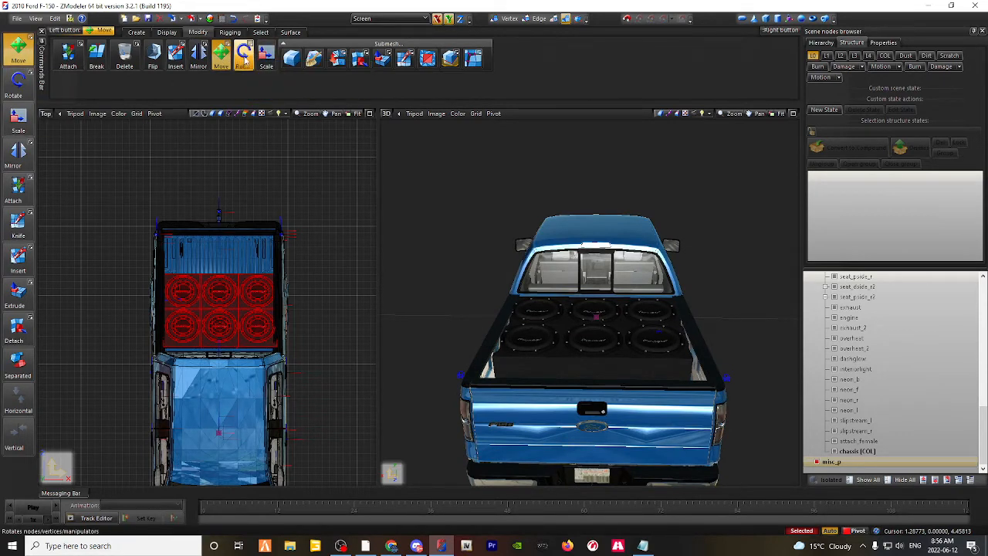
left_click(245, 60)
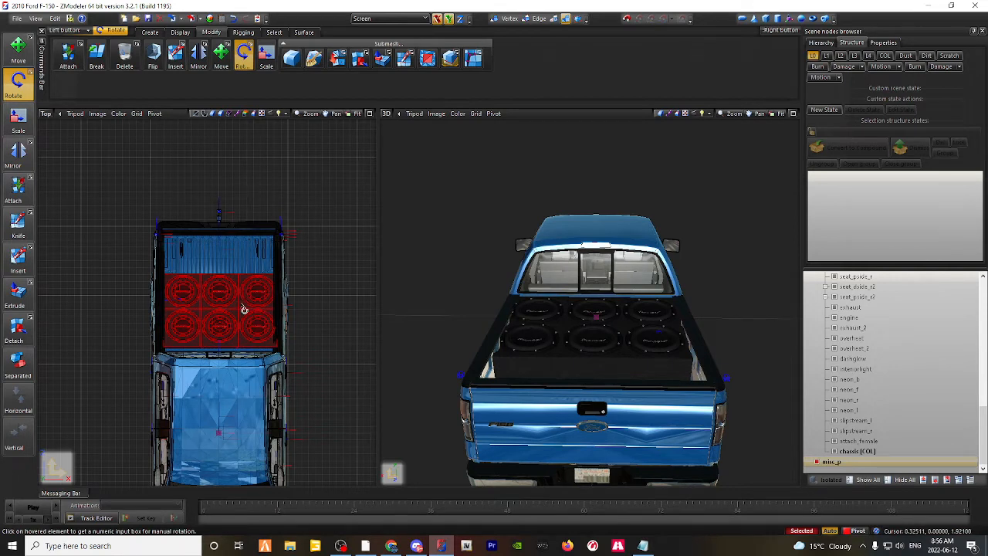
left_click_drag(245, 312, 255, 203)
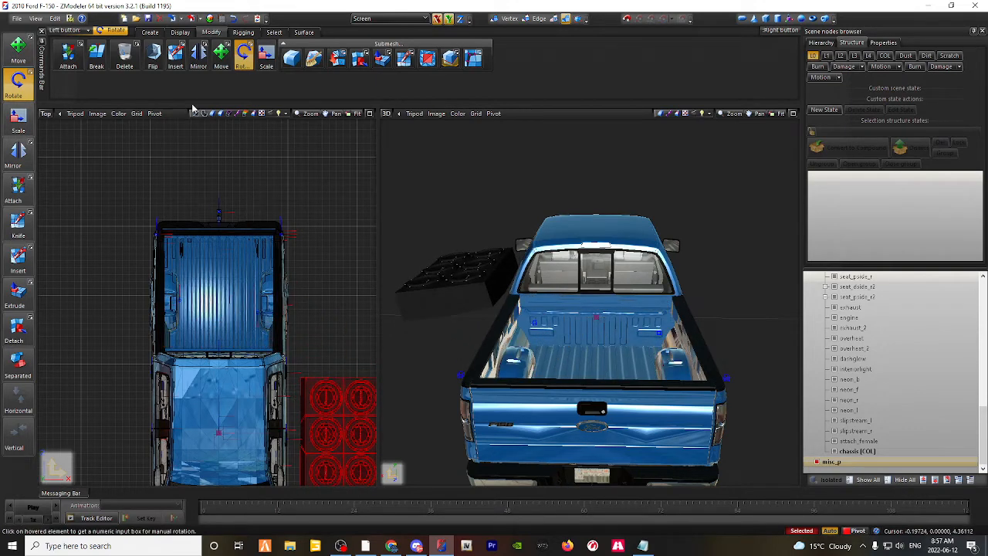
left_click(221, 52)
left_click_drag(340, 459, 220, 301)
middle_click_drag(478, 316, 577, 327)
key("ctrl+z")
key("ctrl+z")
key("ctrl+z")
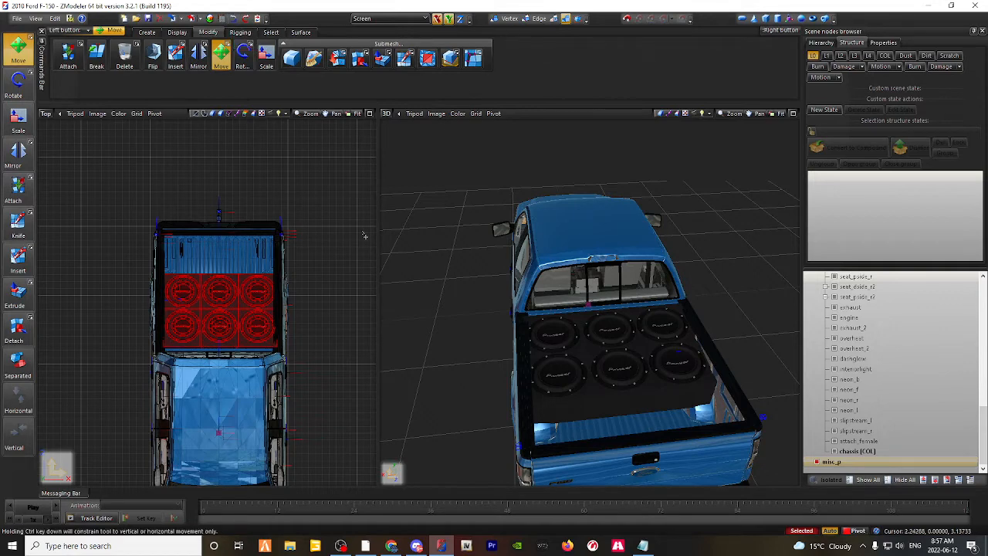
Step: Try to turn the speaker box a quarter turn in the Top view with a numeric rotation angle
middle_click_drag(576, 332, 616, 339)
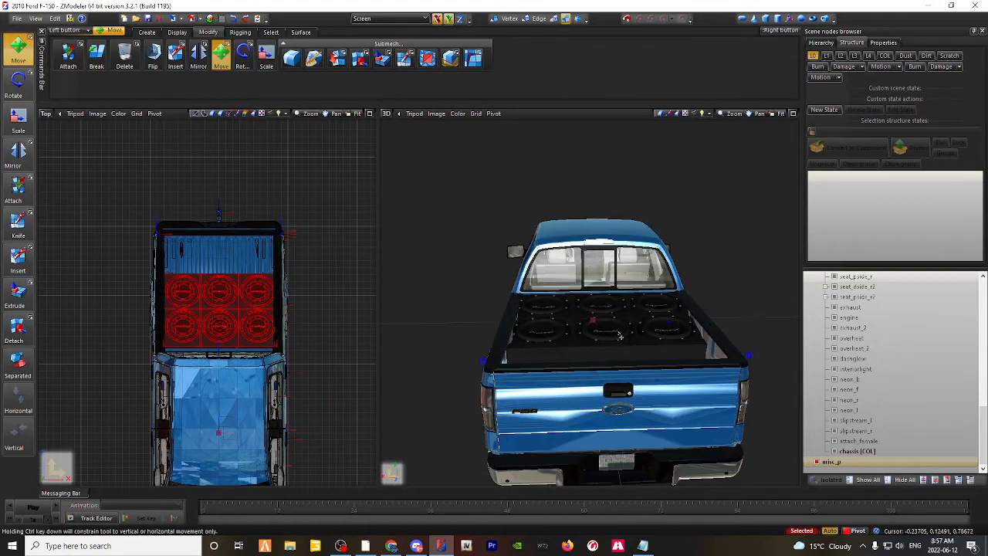
left_click(629, 393)
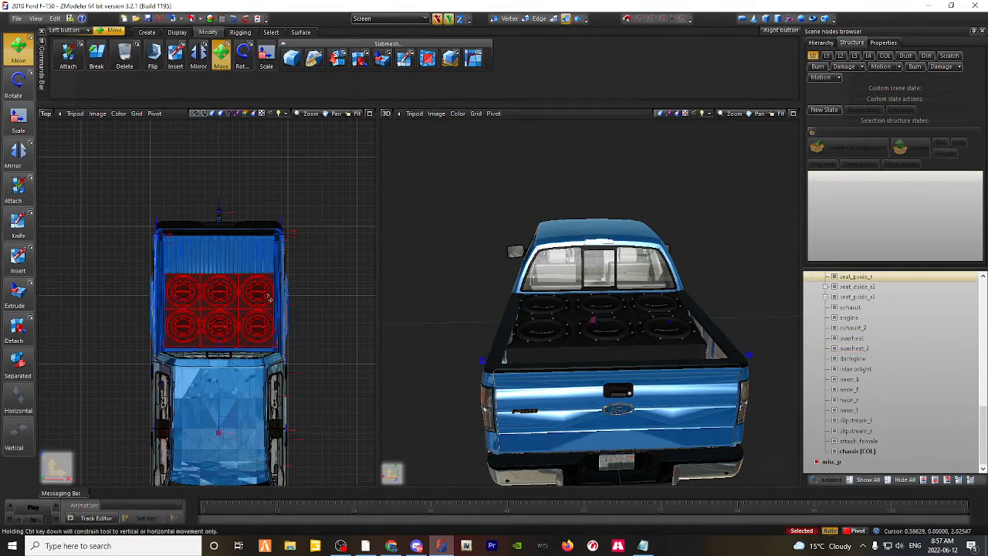
left_click(243, 54)
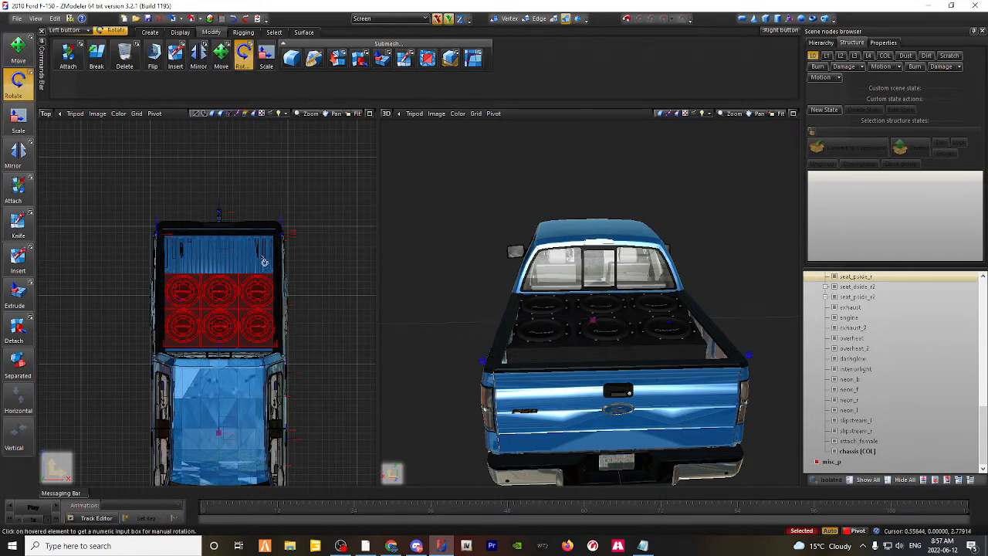
left_click(239, 316)
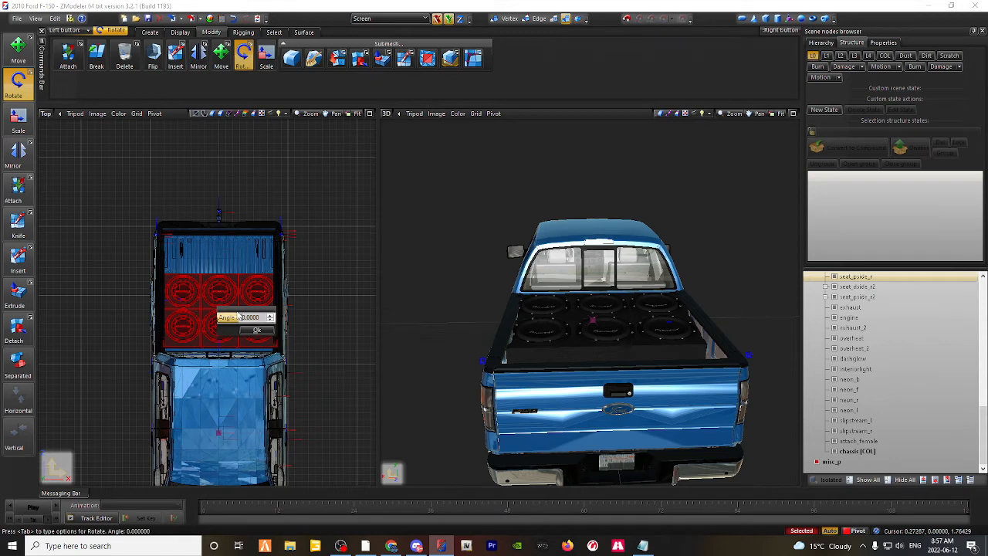
left_click(268, 331)
scroll(308, 332, "down", 1)
middle_click_drag(313, 332, 238, 255)
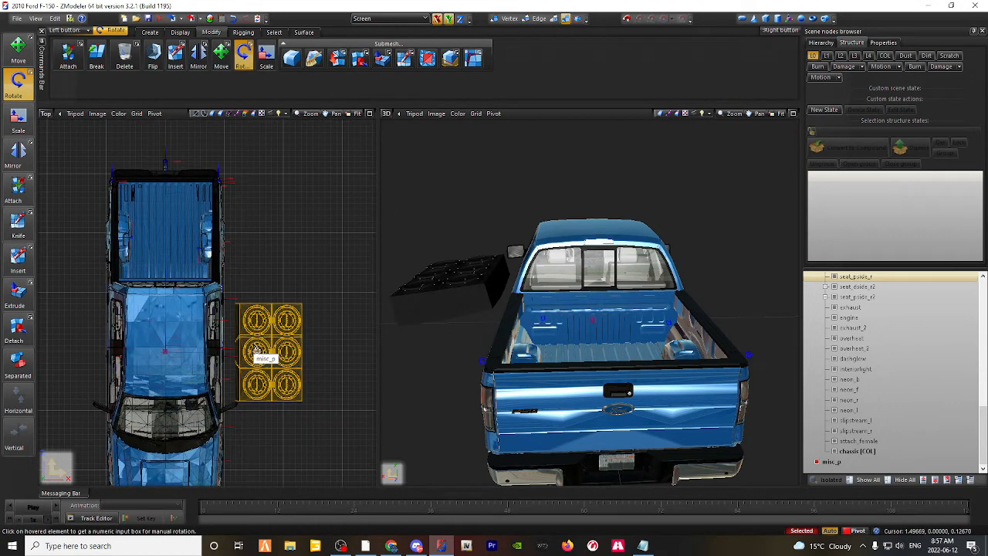
Step: Try to rotate the speaker box by 180 degrees, and undo both numeric rotations
left_click(257, 349)
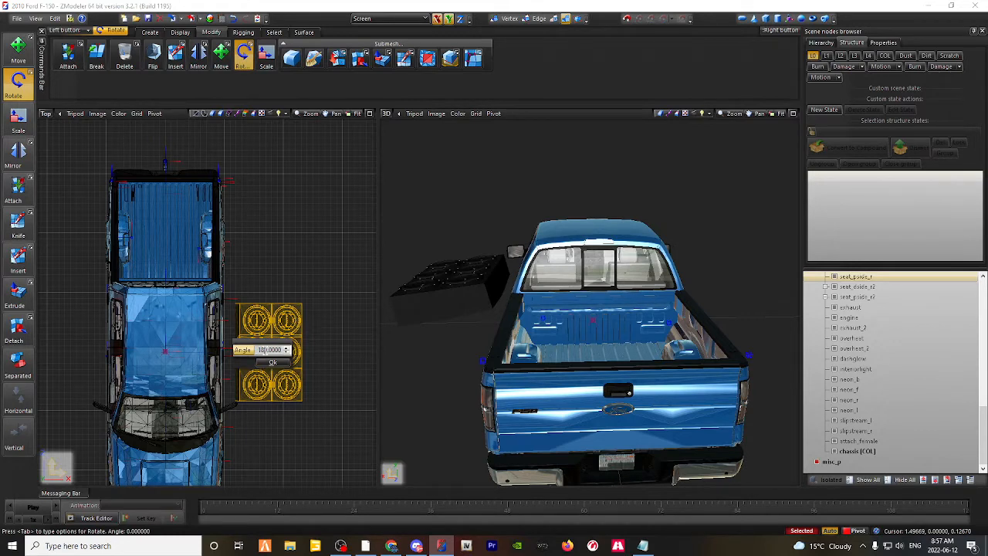
left_click(274, 367)
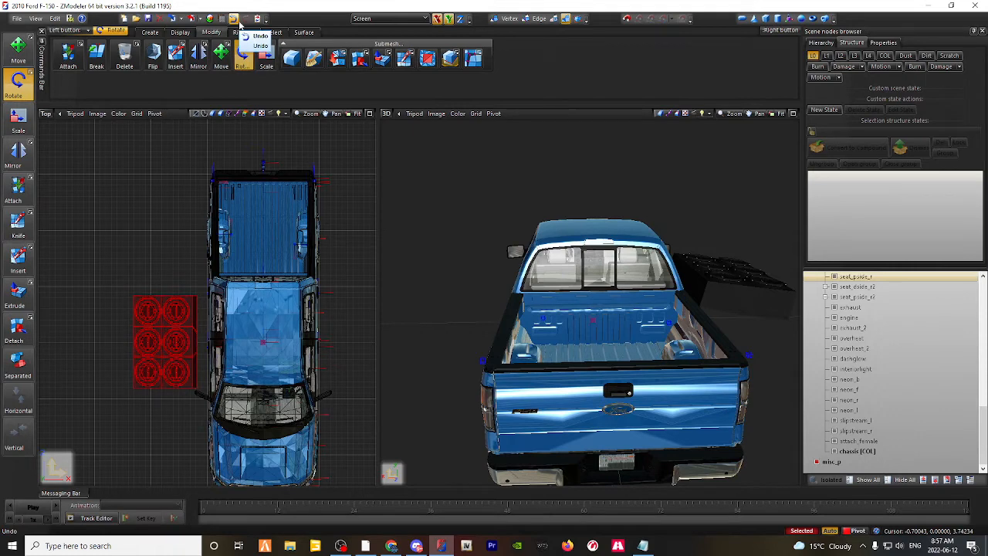
left_click(239, 20)
left_click(239, 20)
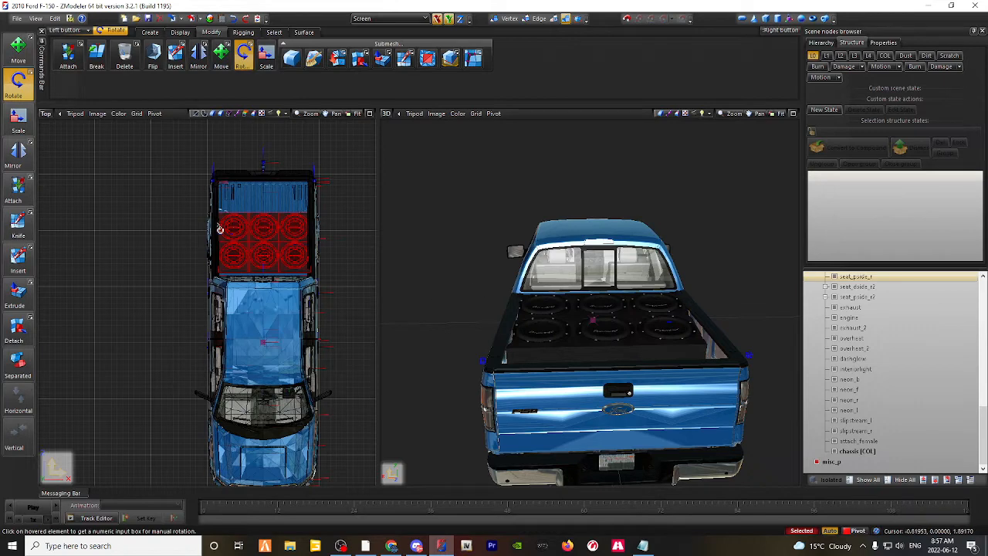
Step: Try to tilt the speaker box by rotating it freehand with only the Y axis enabled and with only the X axis enabled
mouse_move(274, 225)
left_mouse_down()
mouse_move(276, 203)
mouse_move(279, 222)
mouse_move(260, 256)
mouse_move(281, 246)
mouse_move(272, 229)
mouse_move(260, 233)
left_mouse_up()
left_click(460, 20)
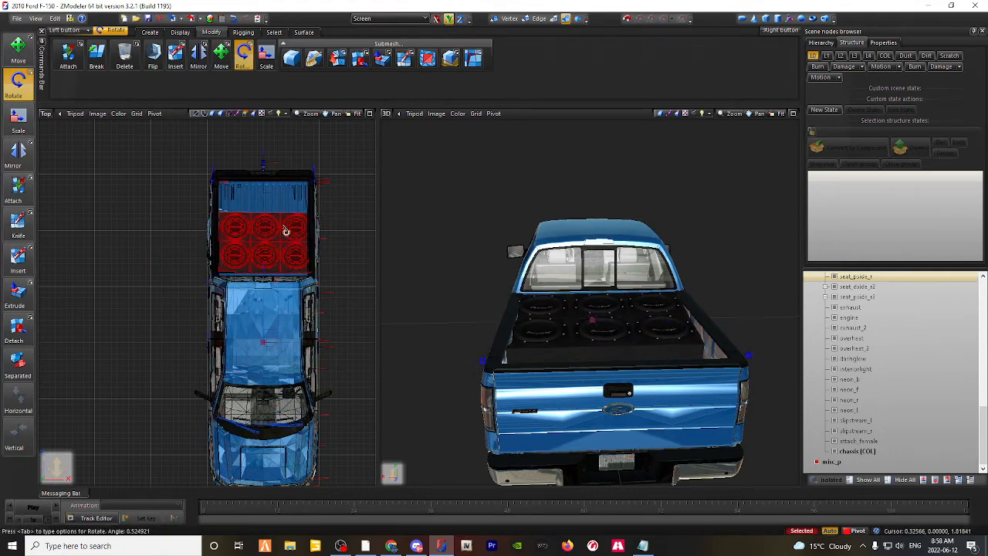
left_click_drag(285, 227, 289, 167)
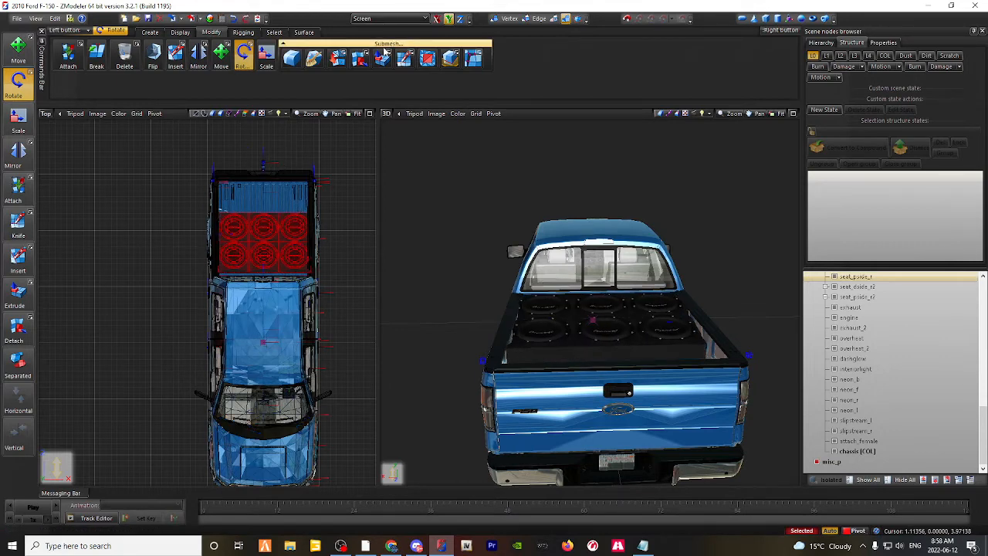
left_click(436, 19)
left_click_drag(286, 221, 281, 191)
Step: Collapse the truck's node hierarchy and hide the truck to view the speaker box alone
scroll(844, 289, "up", 14)
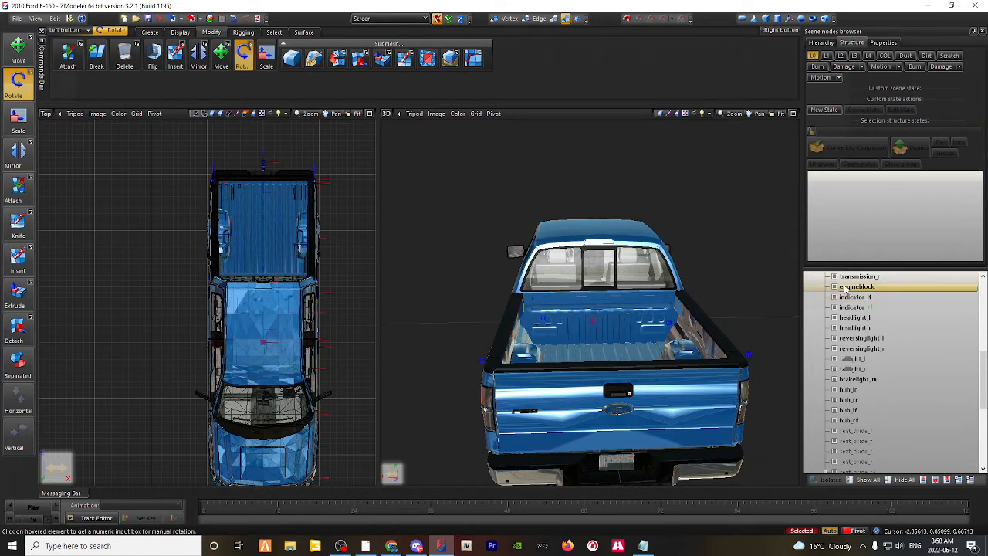
left_click(816, 286)
left_click(808, 276)
left_click(817, 276)
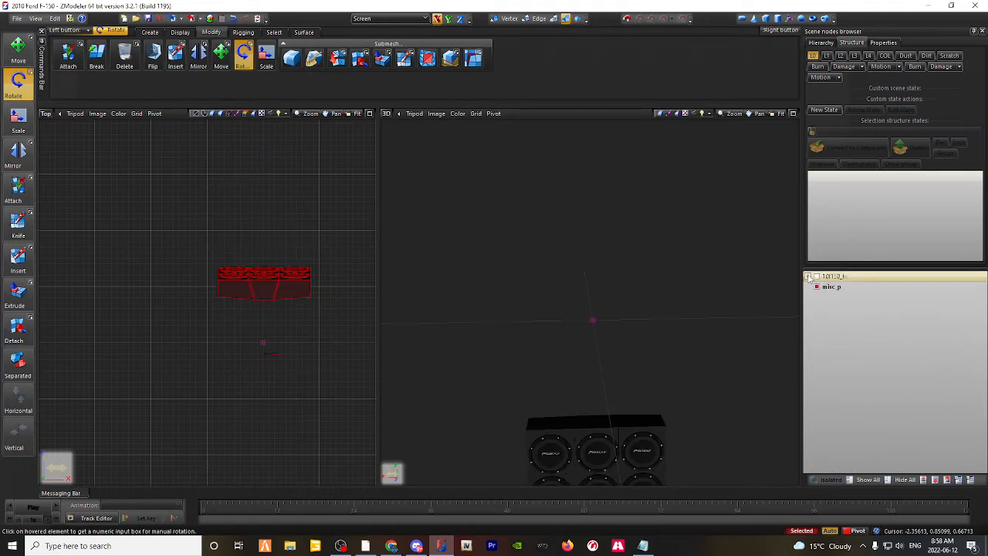
middle_click_drag(643, 299, 638, 279)
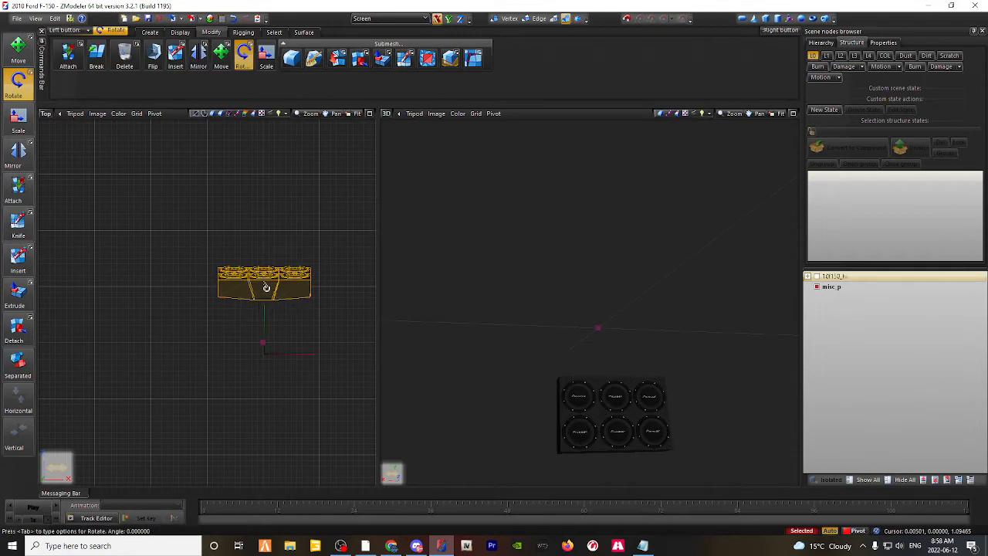
Step: Try another freehand rotation of the isolated speaker box, and undo back to the visible truck with the box in its bed
left_click_drag(263, 288, 280, 362)
key("ctrl+z")
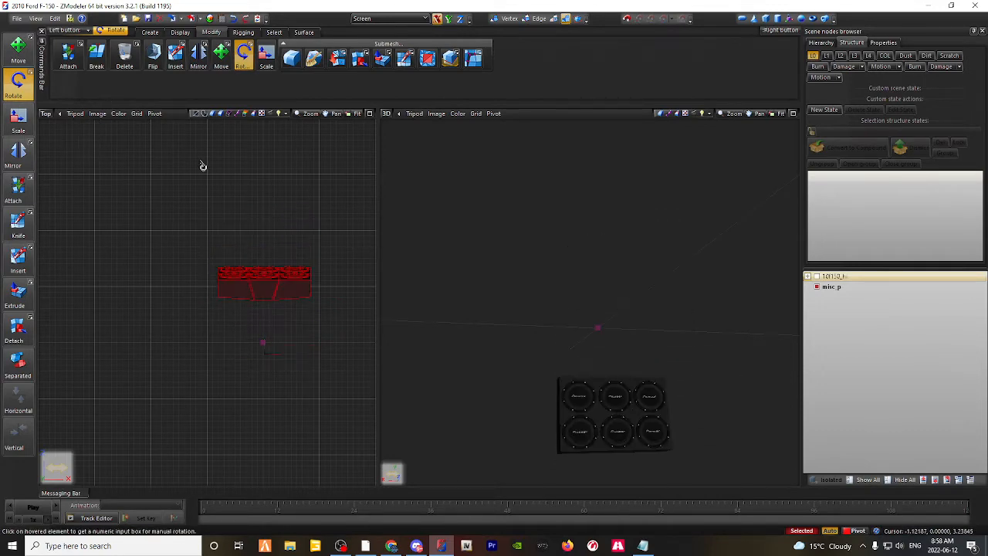
key("ctrl+z")
key("ctrl+z")
key("ctrl+z")
Step: Switch the Top viewport to the Left view to see the speaker box from the truck's side
middle_click_drag(563, 290, 593, 311)
left_click(46, 113)
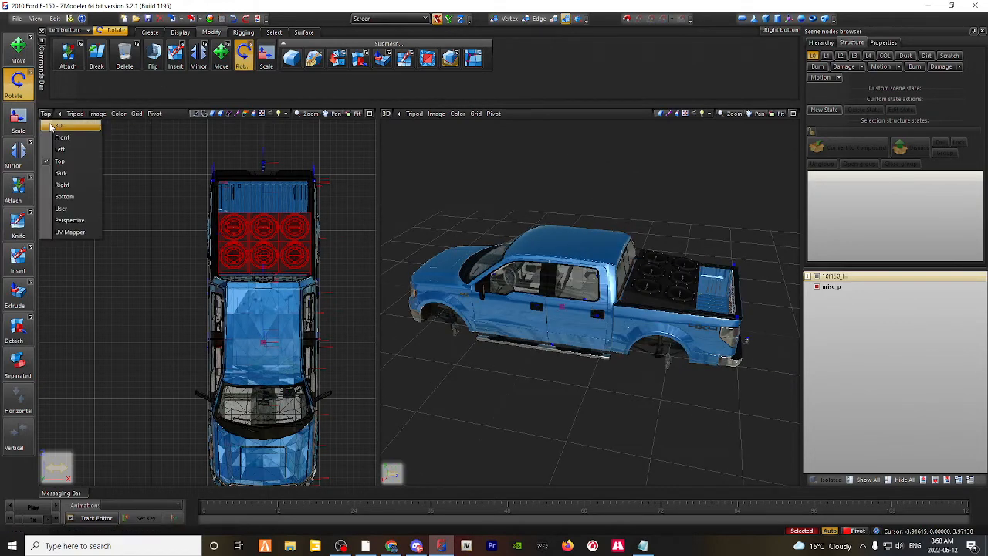
left_click(60, 152)
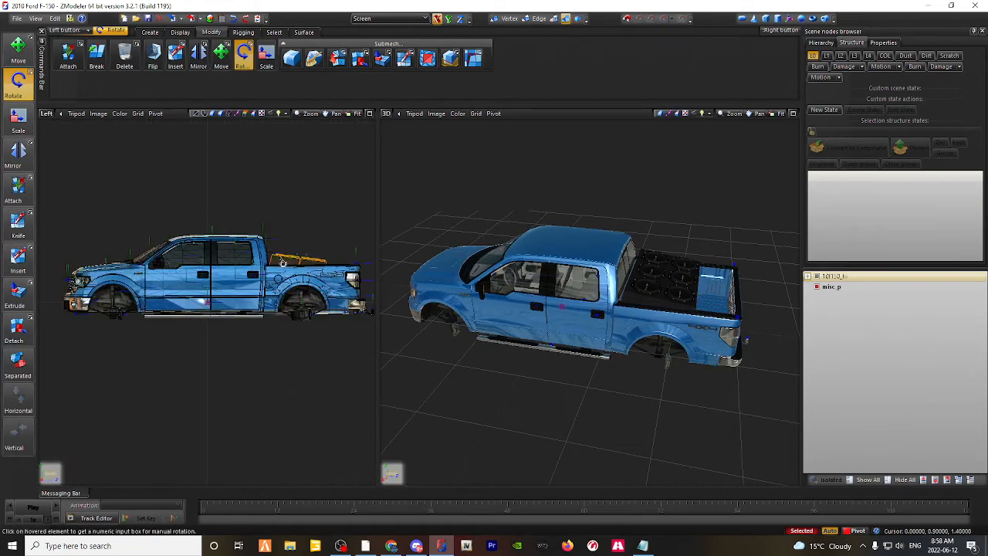
Step: Try rotating the speaker box freehand in the Left view, and undo back to its earlier orientation
left_click_drag(273, 260, 293, 266)
key("ctrl+z")
key("ctrl+z")
key("ctrl+z")
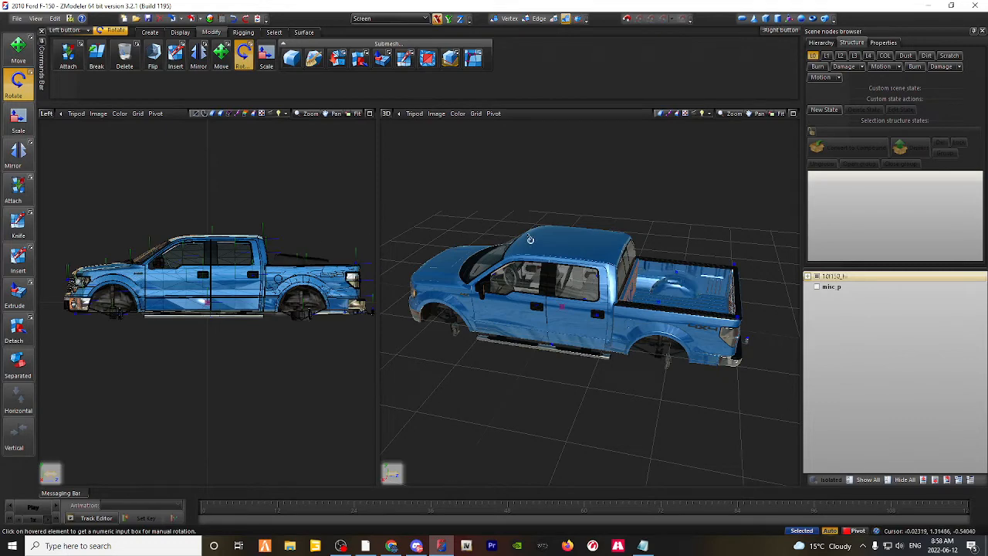
Step: Switch the Left viewport back to the Top view and check how the speaker box sits between the bed walls
middle_click_drag(569, 231, 537, 235)
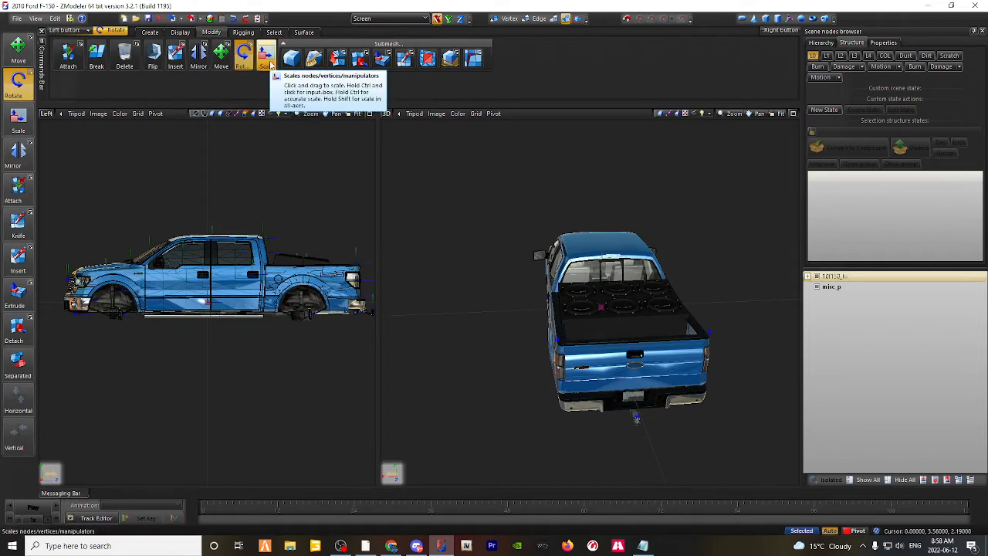
scroll(597, 375, "up", 6)
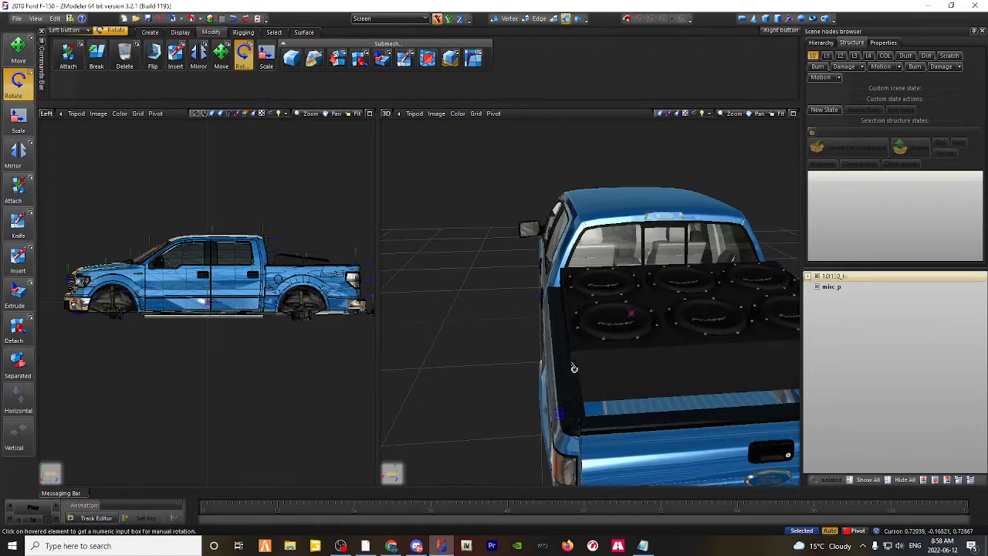
scroll(582, 369, "up", 5)
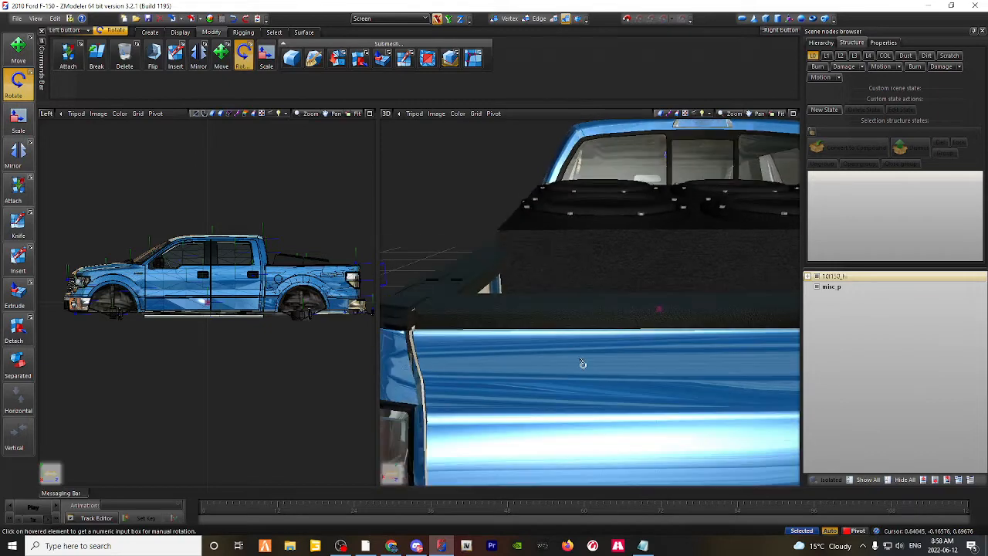
scroll(485, 260, "up", 4)
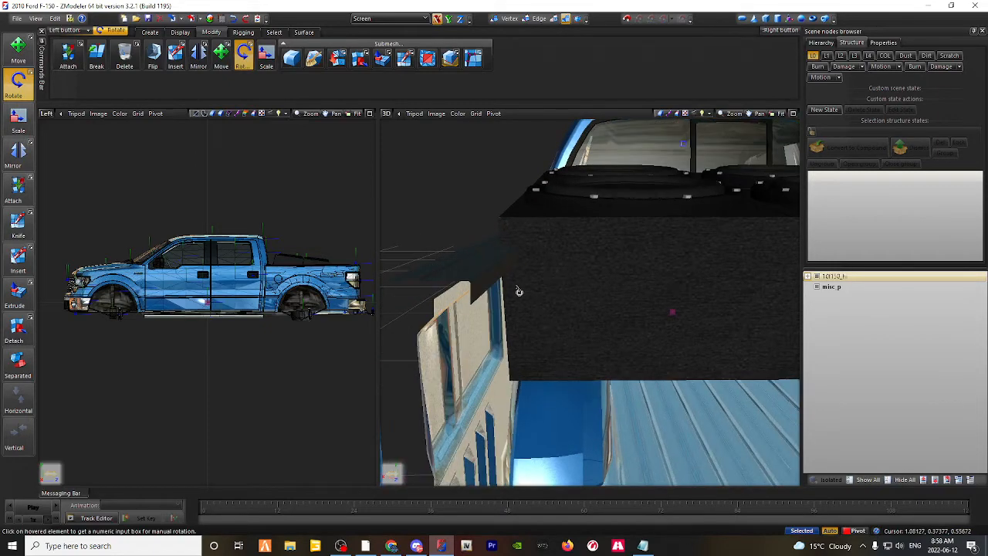
scroll(514, 325, "down", 2)
left_click(45, 114)
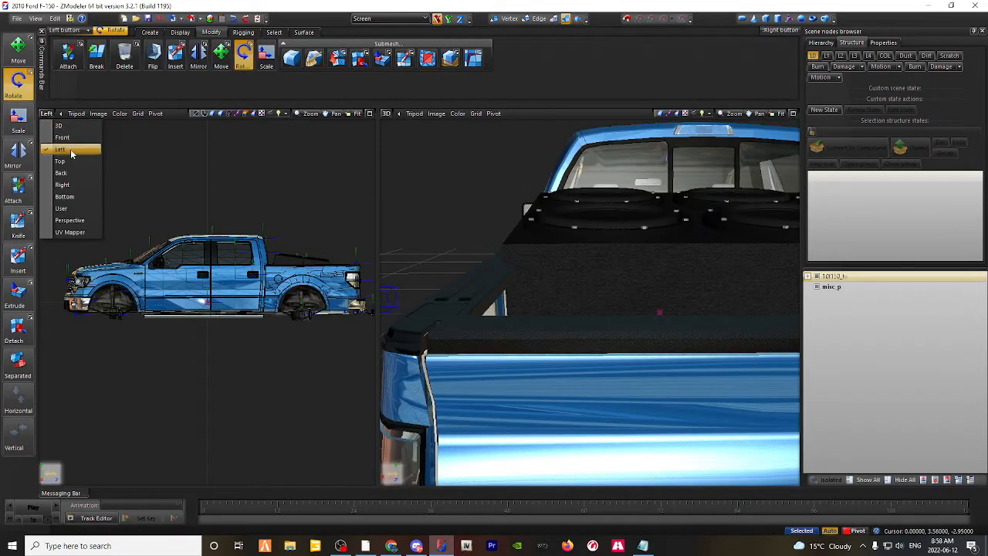
left_click(61, 161)
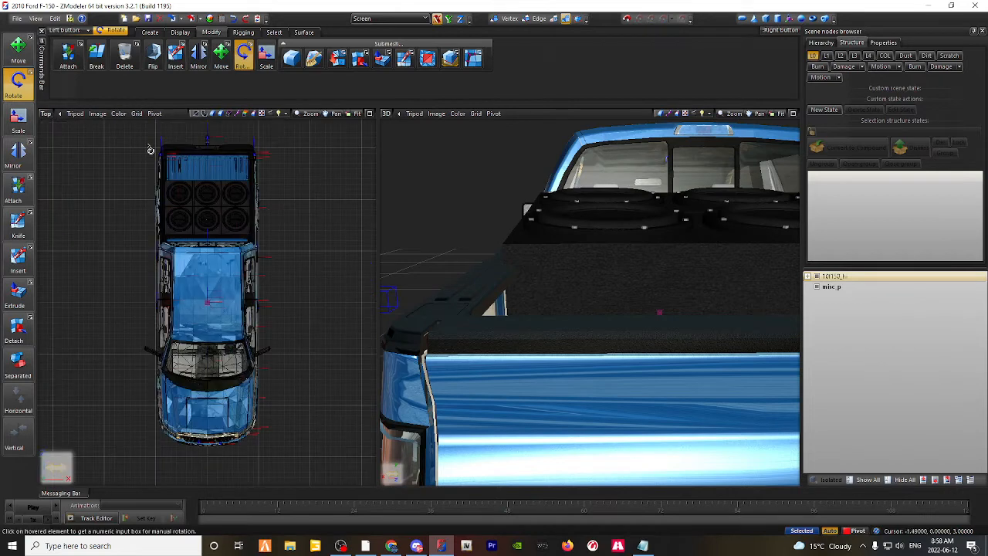
scroll(556, 255, "up", 2)
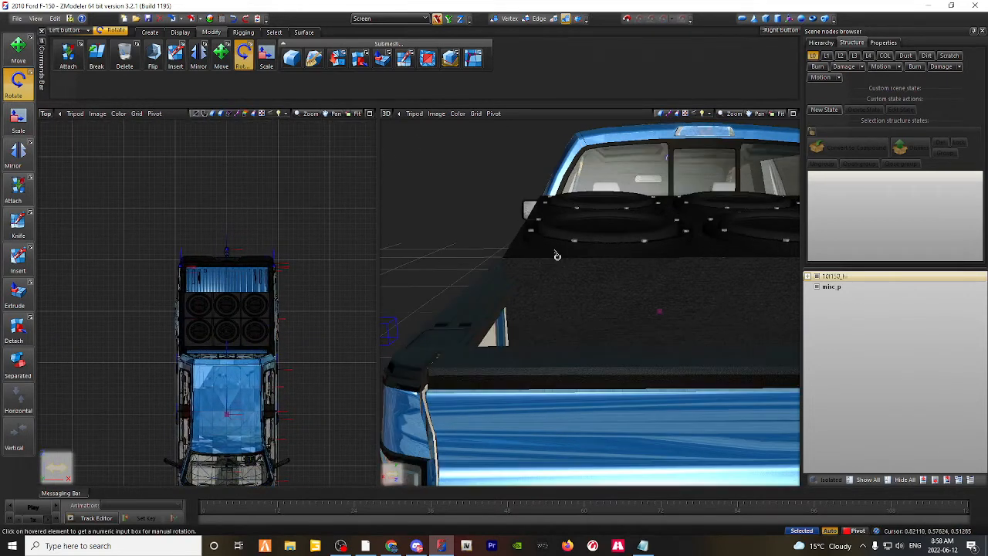
scroll(573, 275, "down", 2)
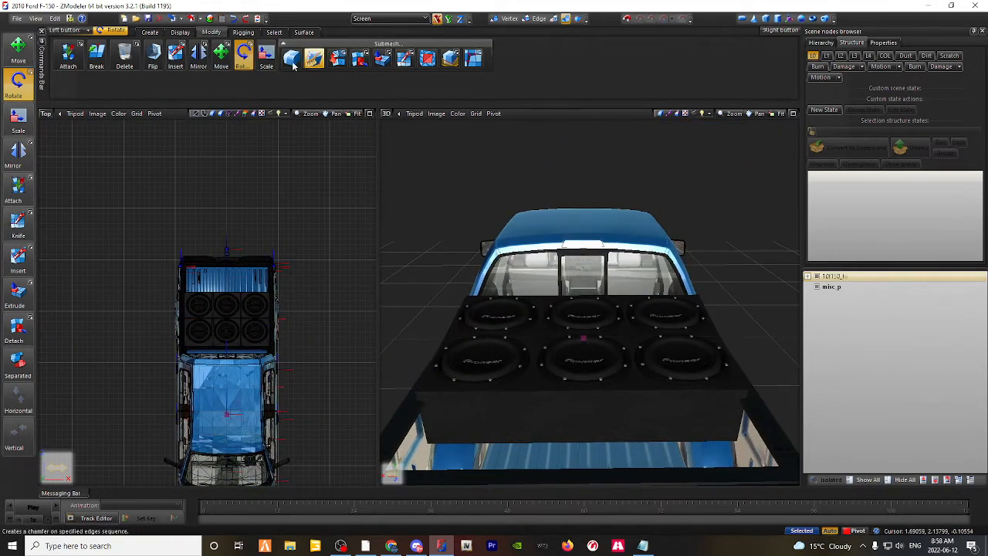
Step: Try scaling the misc_p speaker box narrower with only the X axis enabled, and undo the change
left_click(267, 59)
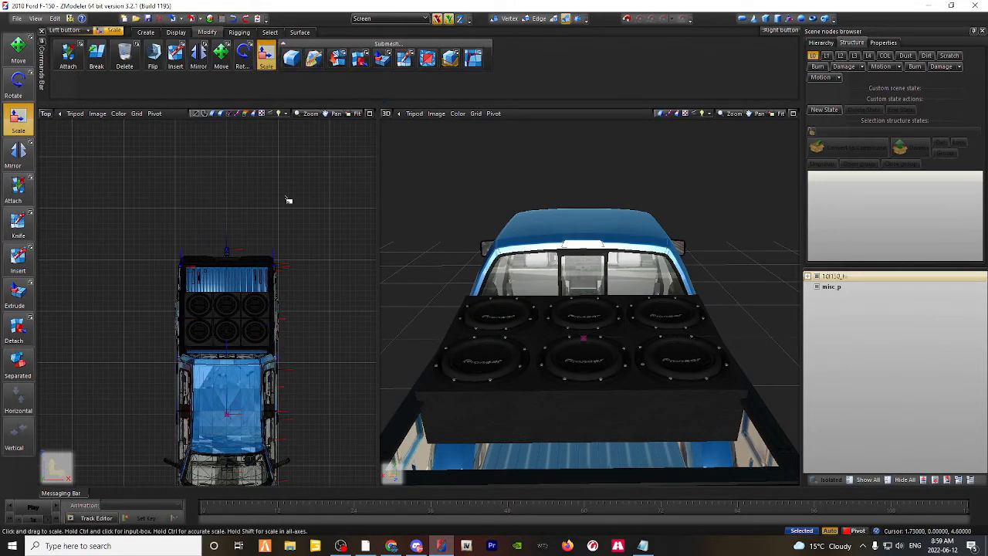
left_click(831, 286)
left_click_drag(238, 321, 239, 371)
left_click(452, 20)
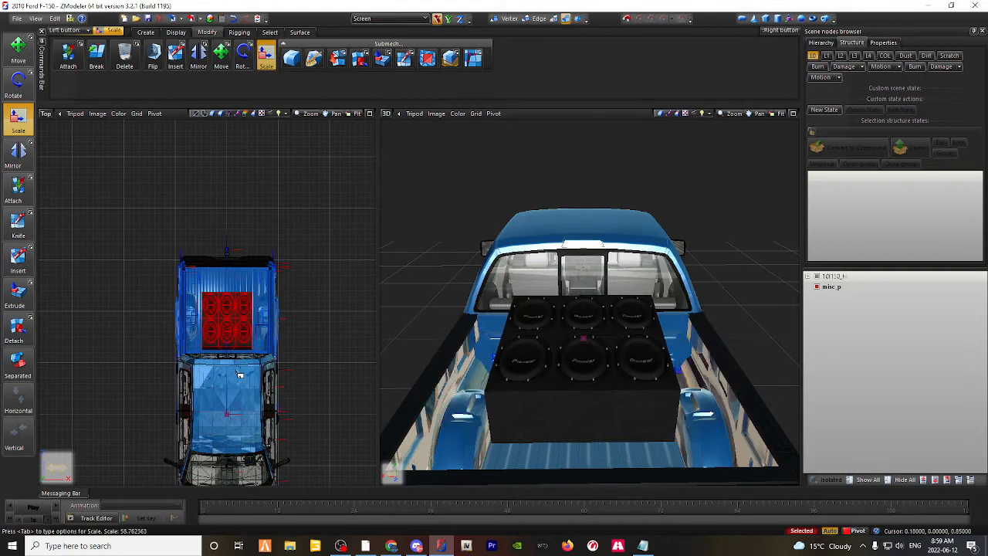
key("ctrl+z")
Step: Try scaling and moving the speaker box along the truck's length with the Y axis enabled
left_click(447, 21)
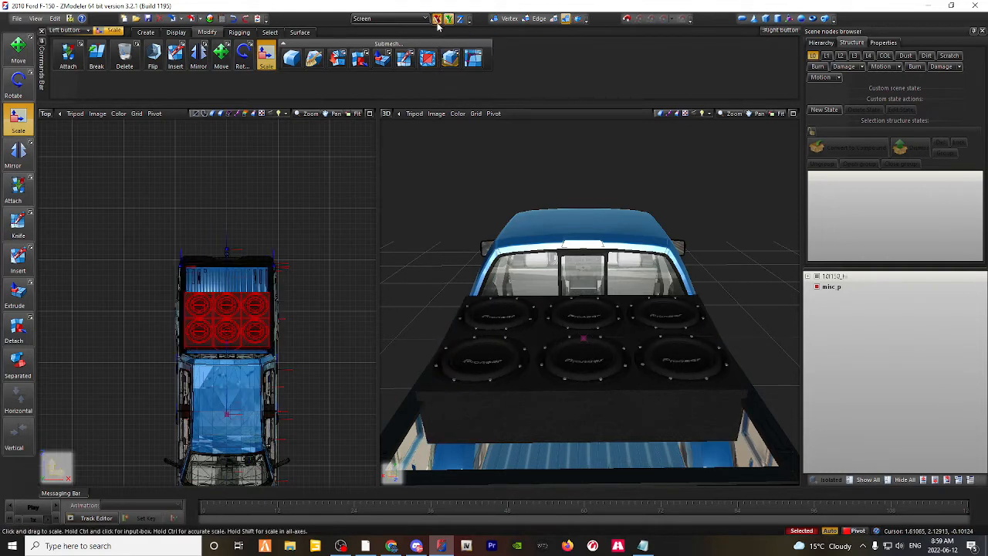
left_click_drag(228, 316, 234, 391)
left_click(222, 56)
left_click_drag(225, 357, 227, 319)
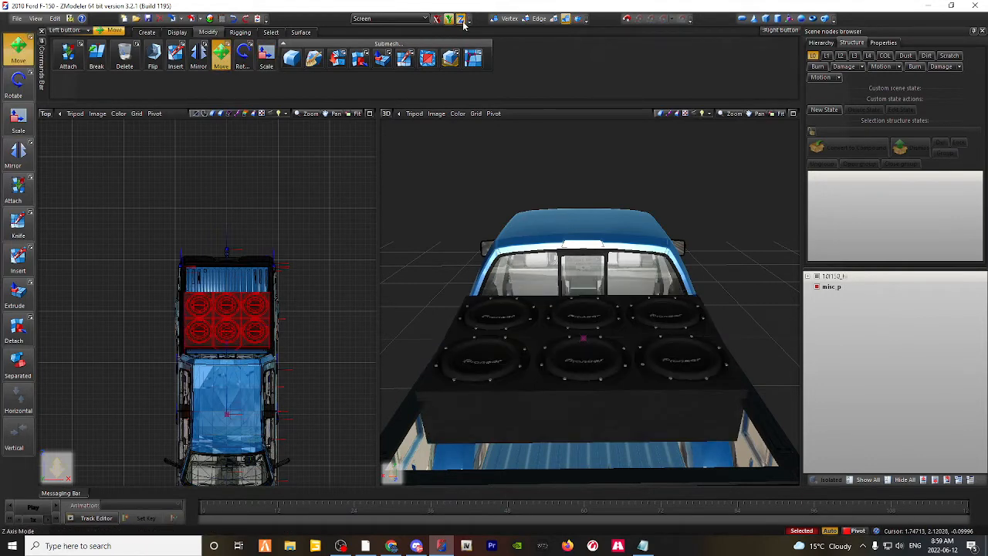
Step: Try scaling the speaker box's height with only the Z axis enabled, and undo the changes
left_click(266, 56)
left_click_drag(248, 314, 246, 208)
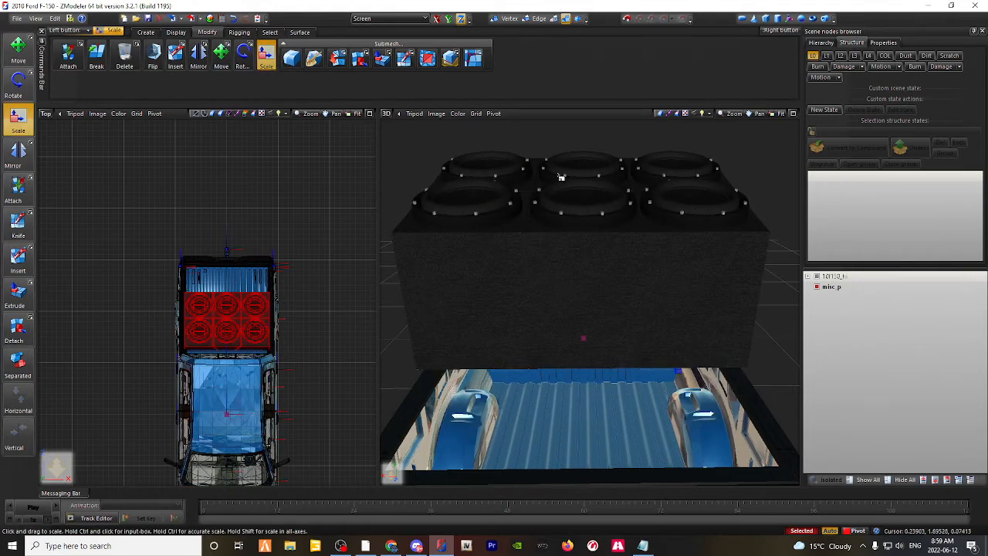
left_click_drag(241, 331, 231, 383)
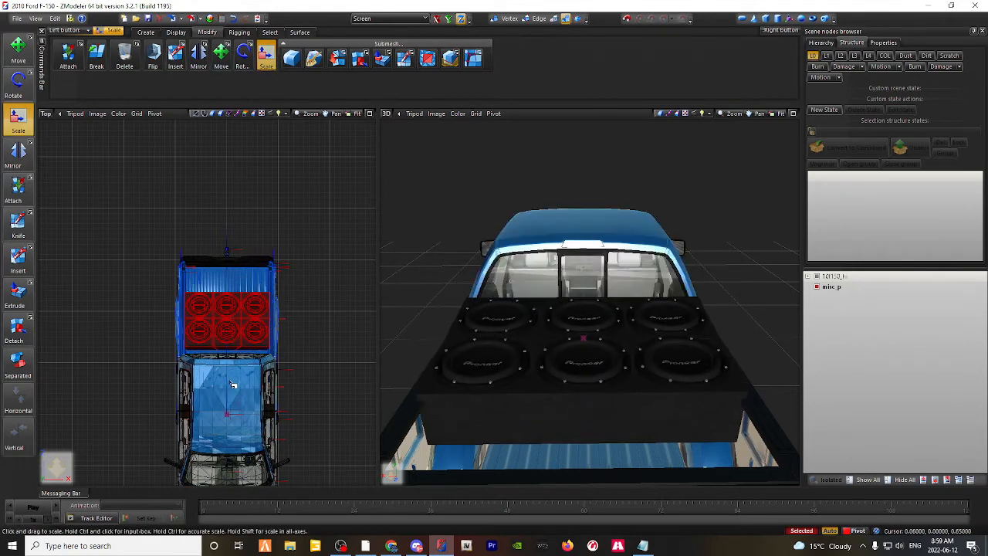
key("ctrl+z")
key("ctrl+z")
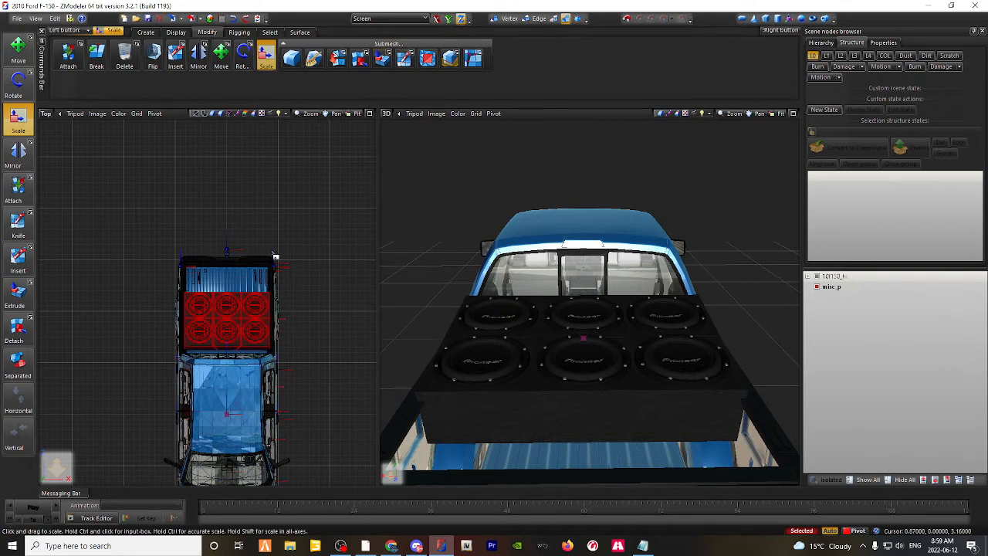
Step: Try shrinking the speaker box in the Top view with the X and Y axes enabled
left_click(450, 21)
left_click(438, 22)
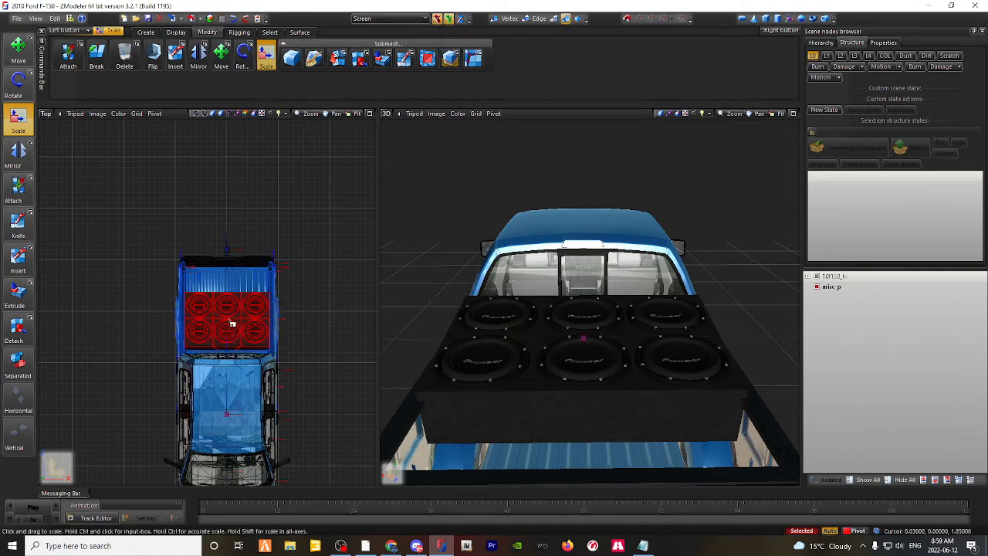
left_click_drag(232, 322, 146, 423)
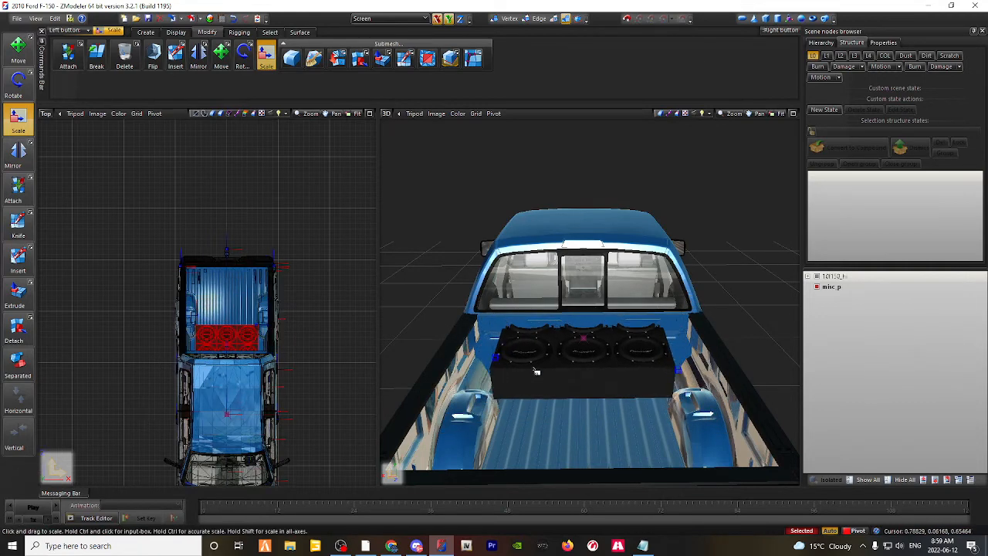
scroll(551, 358, "up", 2)
scroll(552, 359, "up", 2)
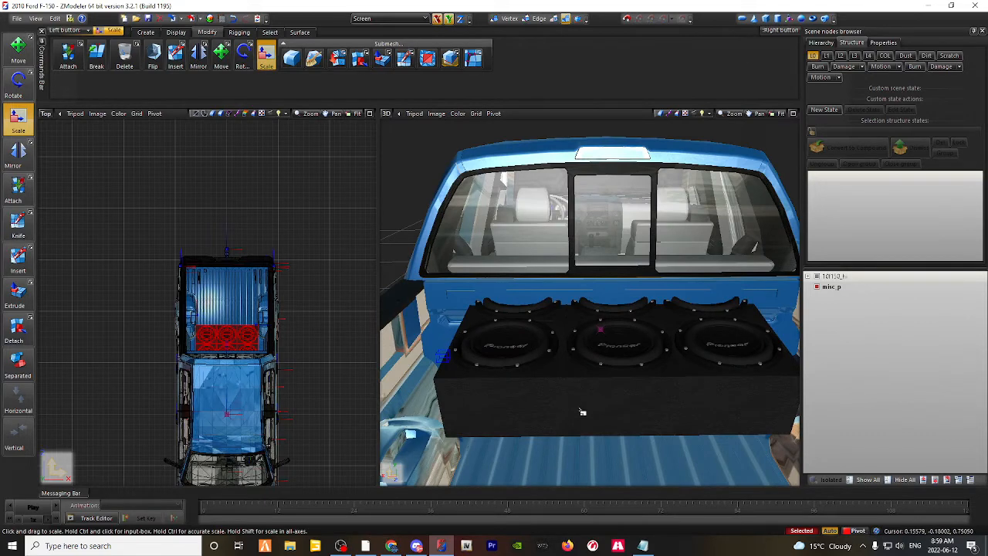
Step: Rescale the speaker box on the X and Y axes so it spans nearly the full width of the truck bed
left_click_drag(394, 285, 247, 290)
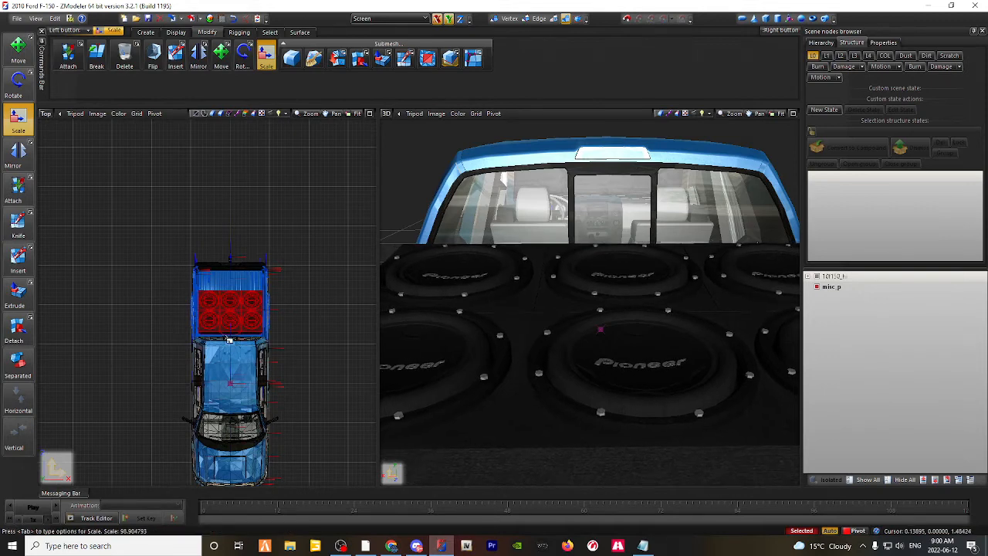
scroll(479, 293, "down", 2)
scroll(476, 292, "down", 1)
middle_click_drag(476, 292, 524, 293)
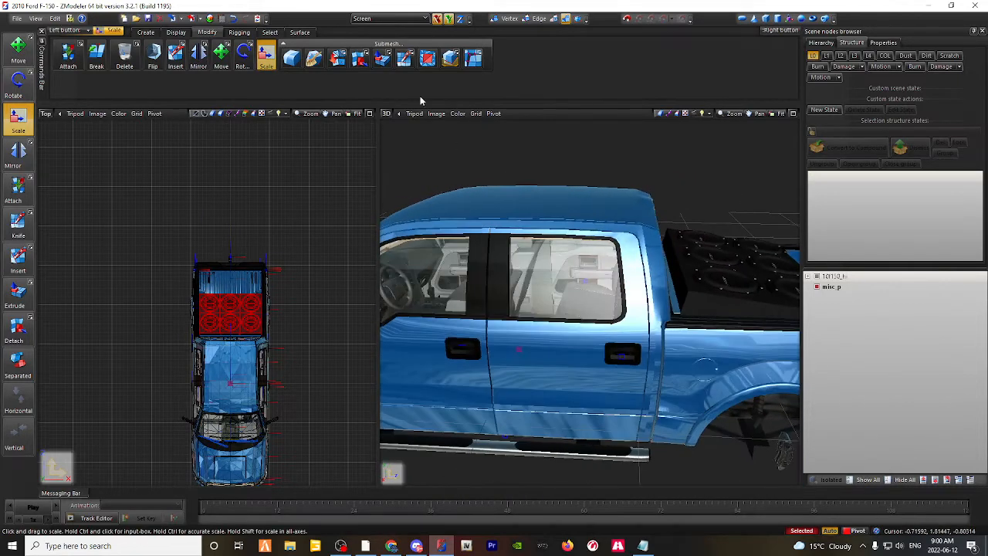
Step: Move the speaker box slightly toward the tailgate, and fine-tune its height with only the Z axis enabled
left_click(230, 66)
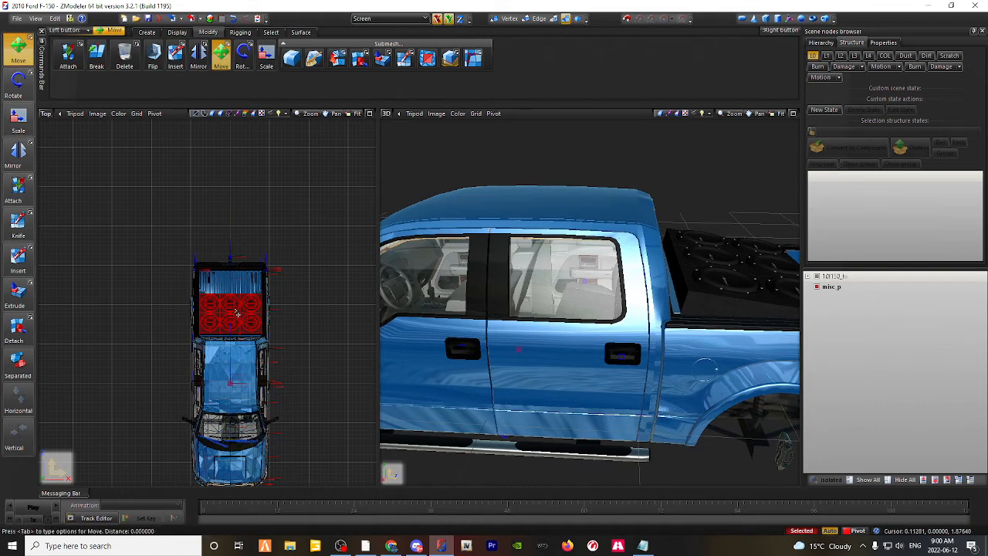
left_click_drag(239, 287, 227, 319)
left_click(461, 20)
middle_click_drag(716, 298, 681, 303)
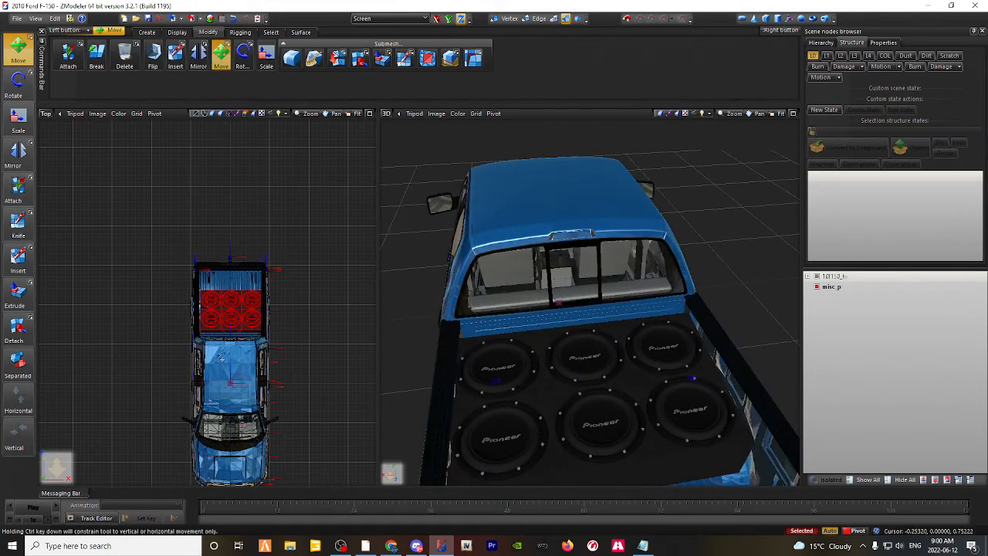
left_click_drag(220, 357, 221, 358)
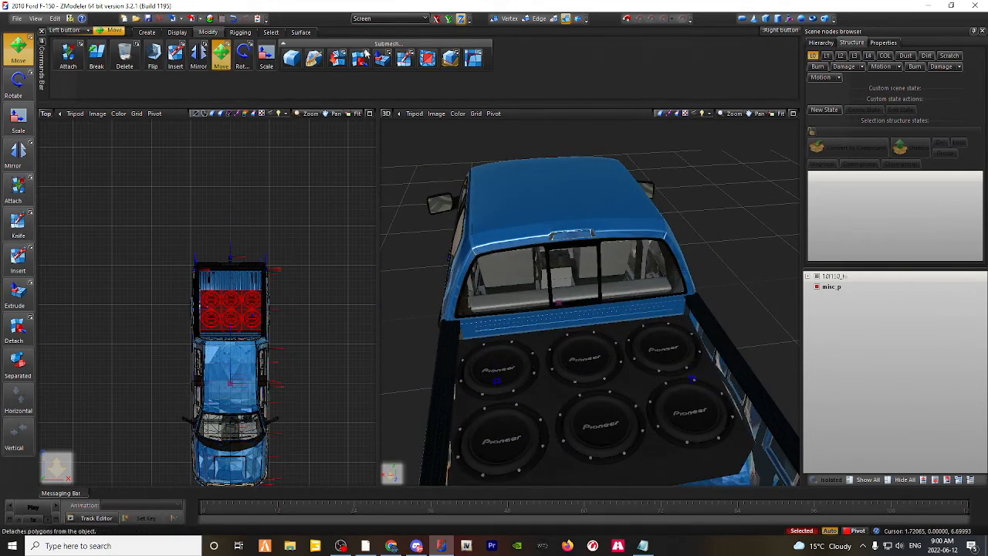
Step: Scale the speaker box slightly narrower on the X axis so it fits between the bed walls, and check the fit
left_click(18, 117)
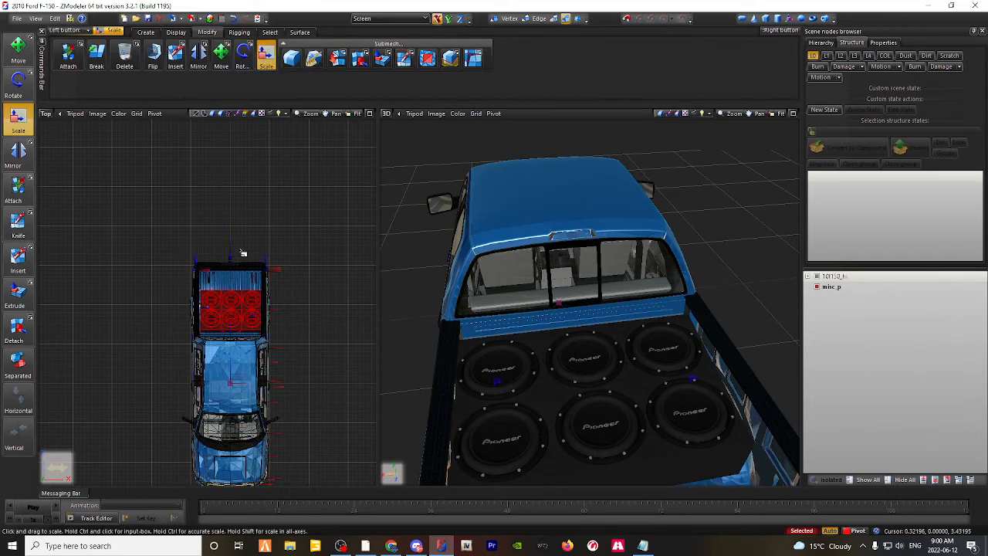
left_click_drag(244, 315, 122, 400)
mouse_move(550, 355)
middle_mouse_down()
mouse_move(554, 345)
mouse_move(543, 352)
middle_mouse_up()
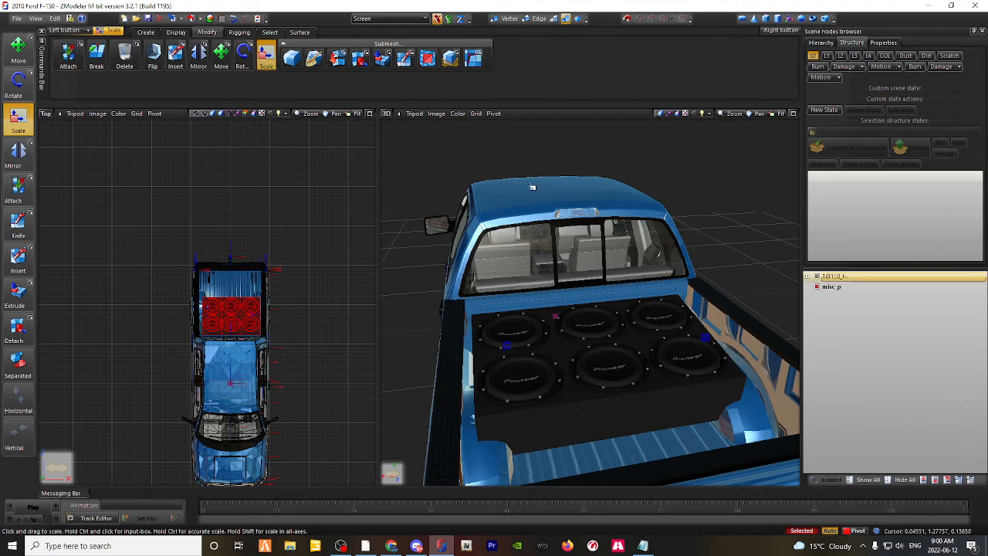
middle_click_drag(404, 264, 629, 289)
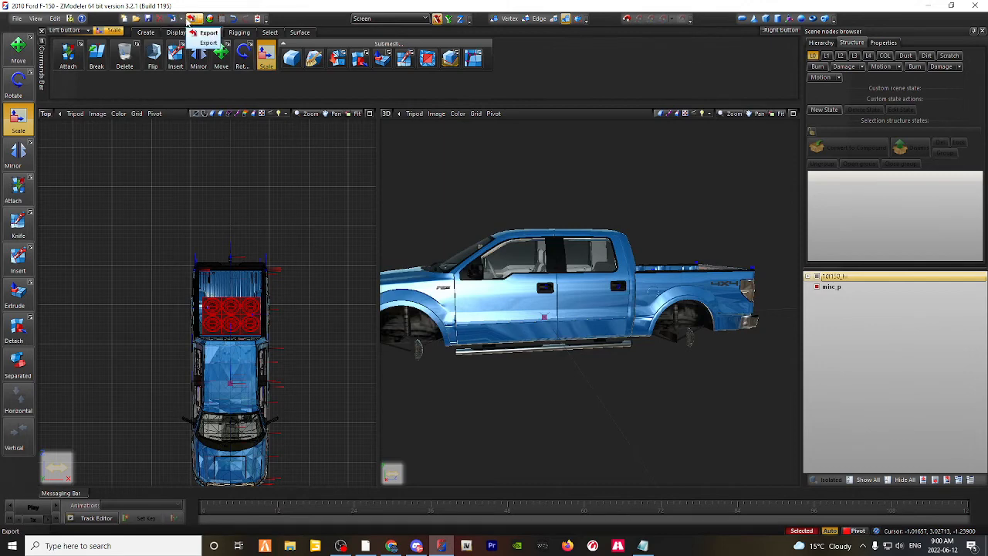
middle_click_drag(563, 289, 760, 310)
scroll(733, 307, "down", 2)
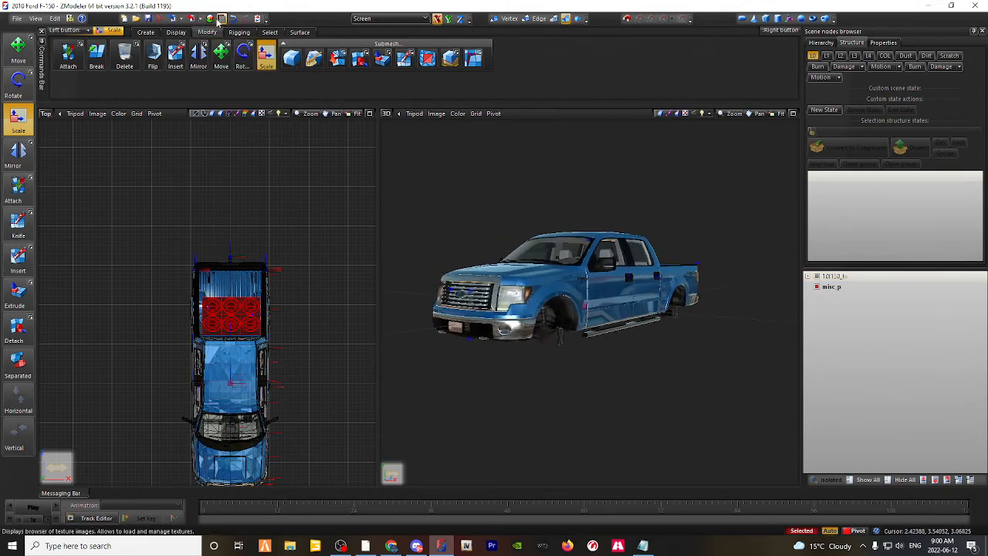